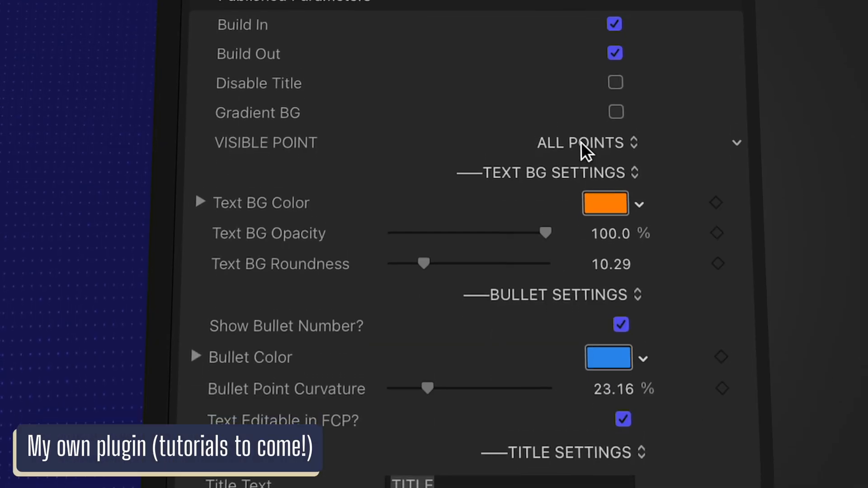
Switch the bullet list title's visible points to the 3-point list and then to the 5-point list.
{"action": "left_click", "coordinate": [582, 142]}
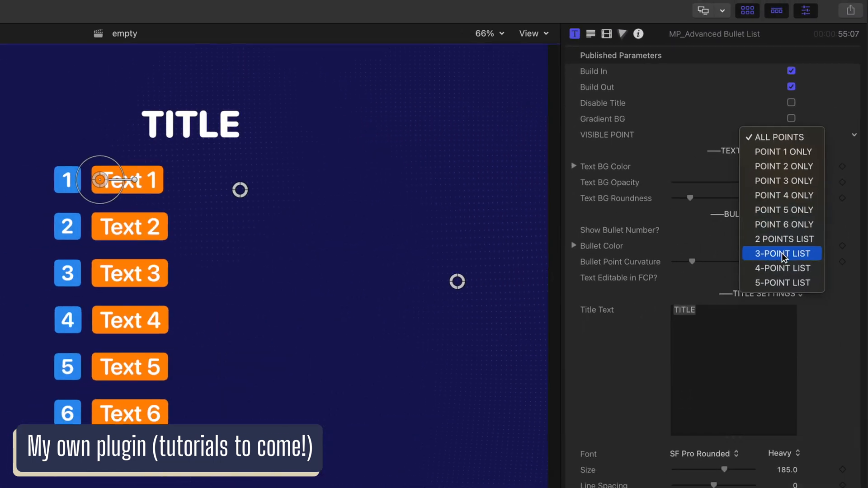
{"action": "left_click", "coordinate": [605, 354]}
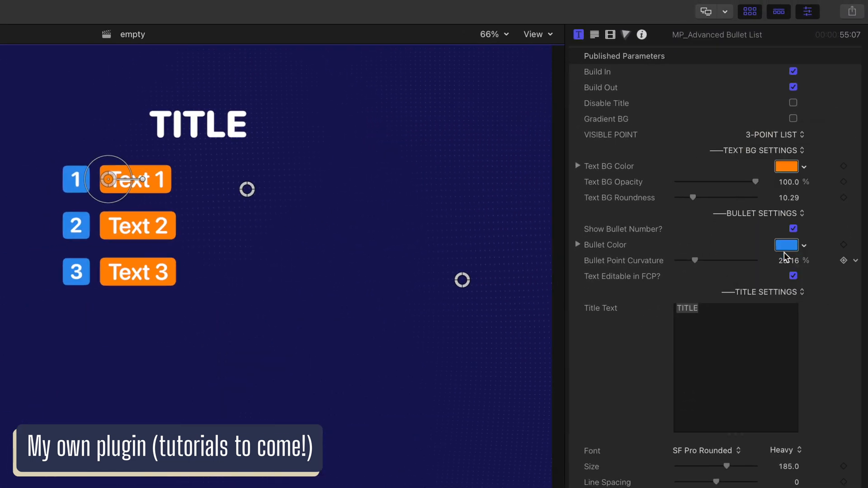
{"action": "left_click", "coordinate": [777, 136]}
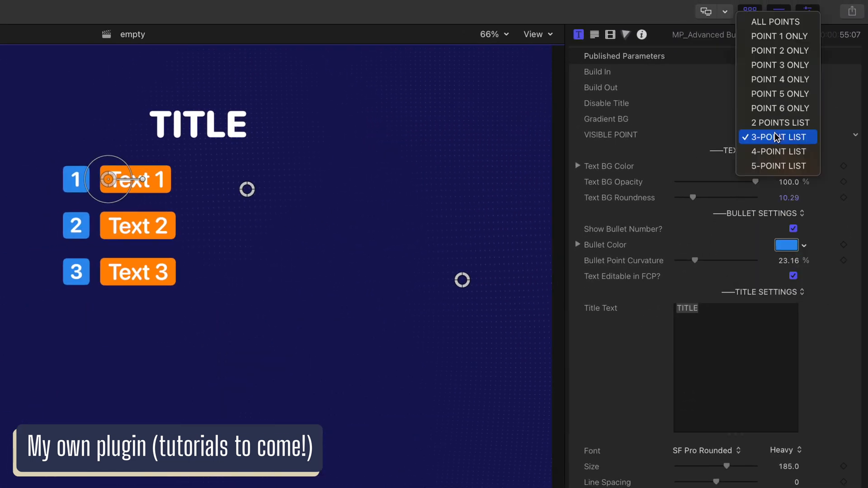
{"action": "left_click", "coordinate": [777, 166]}
Limit the bullet list title in the demos project to point 3 only.
{"action": "left_click", "coordinate": [768, 147]}
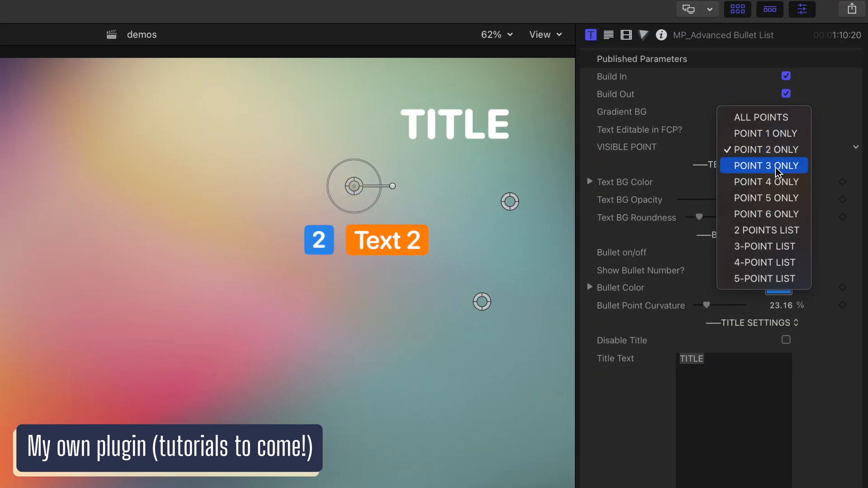
{"action": "left_click", "coordinate": [777, 167]}
{"action": "left_click", "coordinate": [775, 147]}
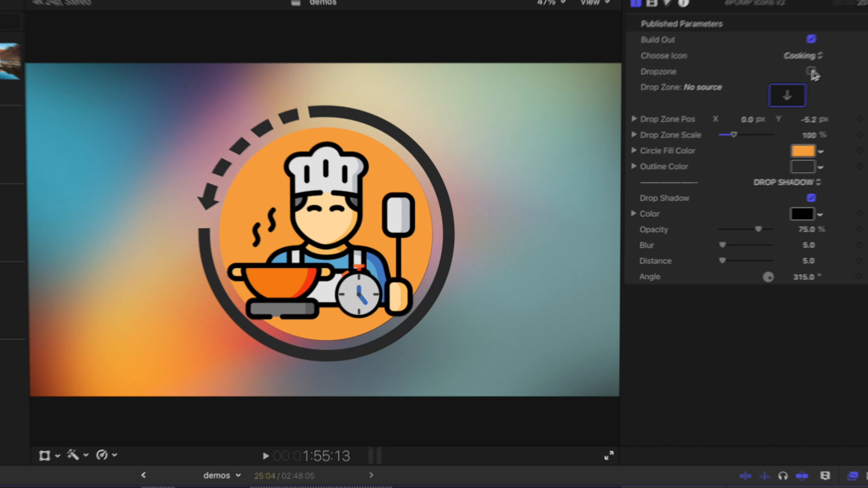
Change the icon of the ePUMP Icons v2 title to Baking.
{"action": "left_click", "coordinate": [816, 54]}
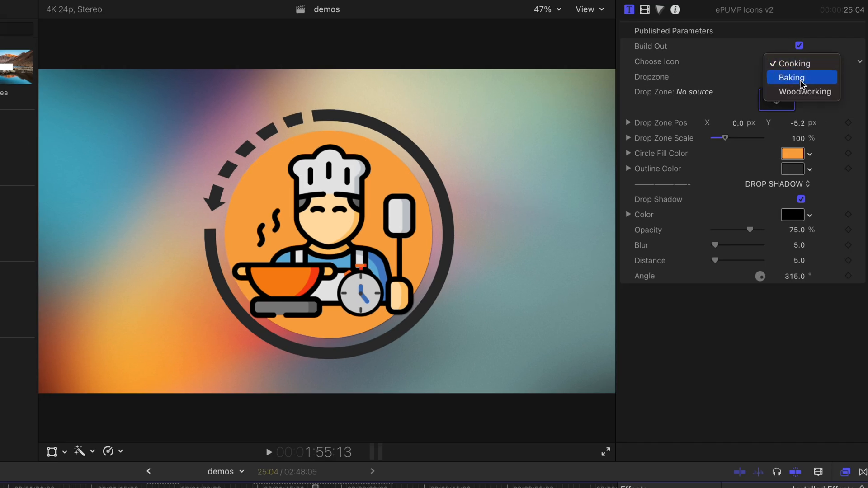
{"action": "left_click", "coordinate": [810, 72]}
{"action": "left_click", "coordinate": [801, 62]}
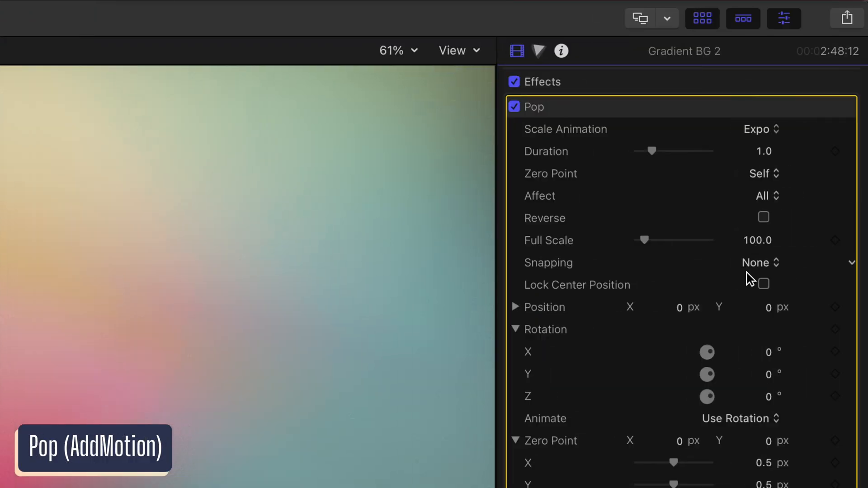
{"action": "left_click", "coordinate": [747, 274]}
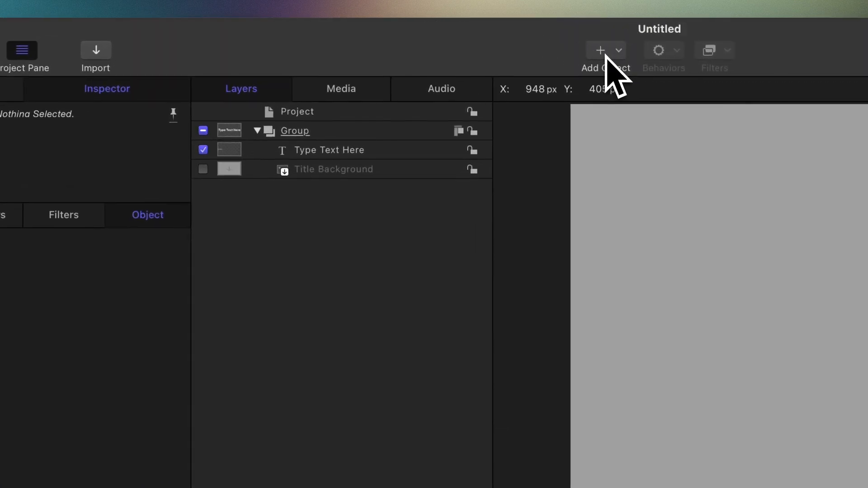
Add a rig to the Motion project and give it a pop-up, a slider and a checkbox widget.
{"action": "left_click", "coordinate": [606, 53]}
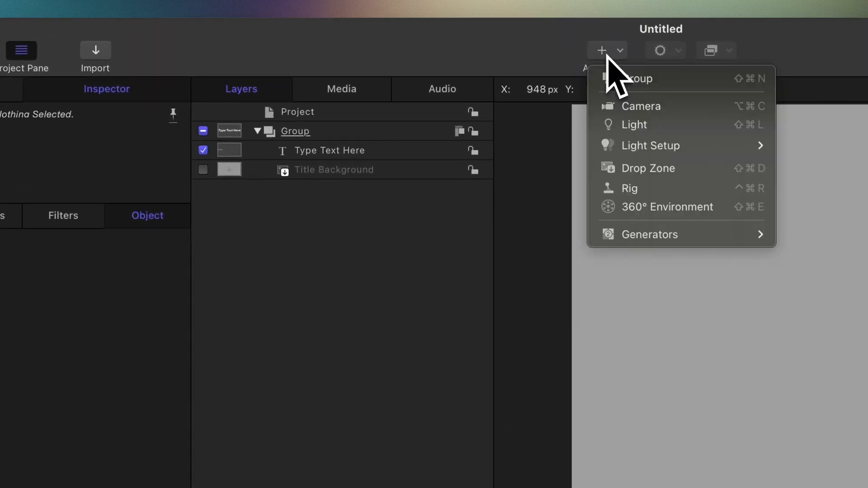
{"action": "left_click", "coordinate": [630, 189]}
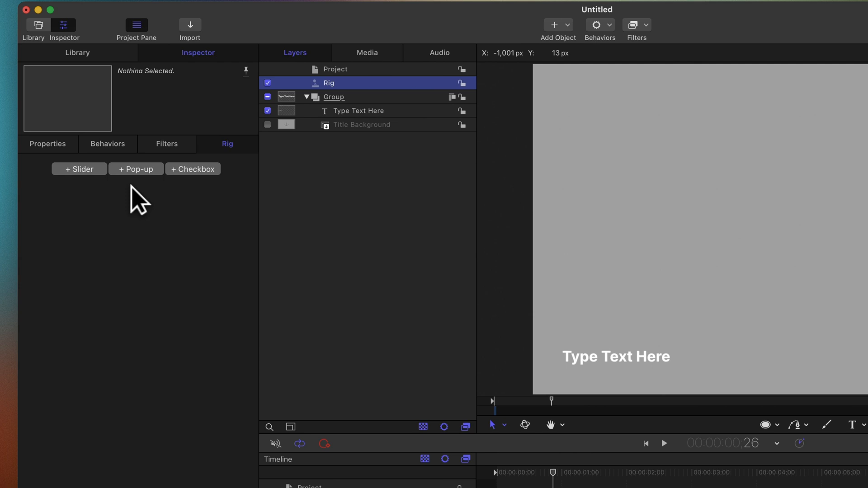
{"action": "left_click", "coordinate": [135, 171]}
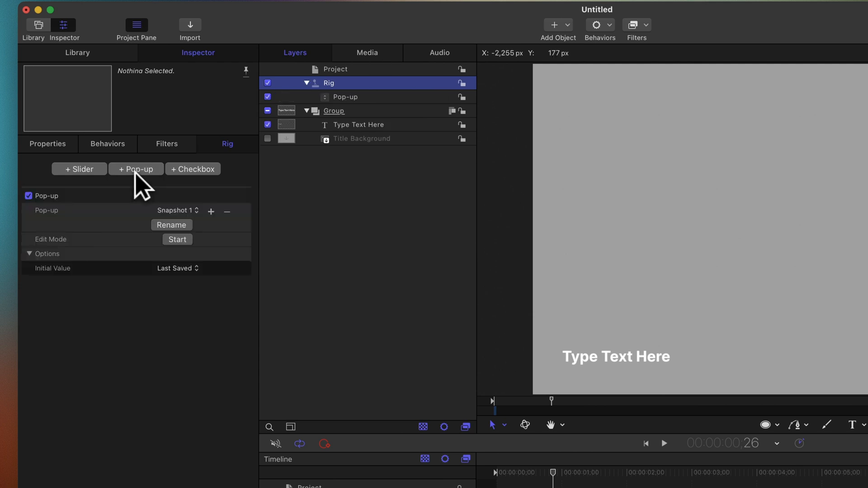
{"action": "left_click", "coordinate": [93, 171]}
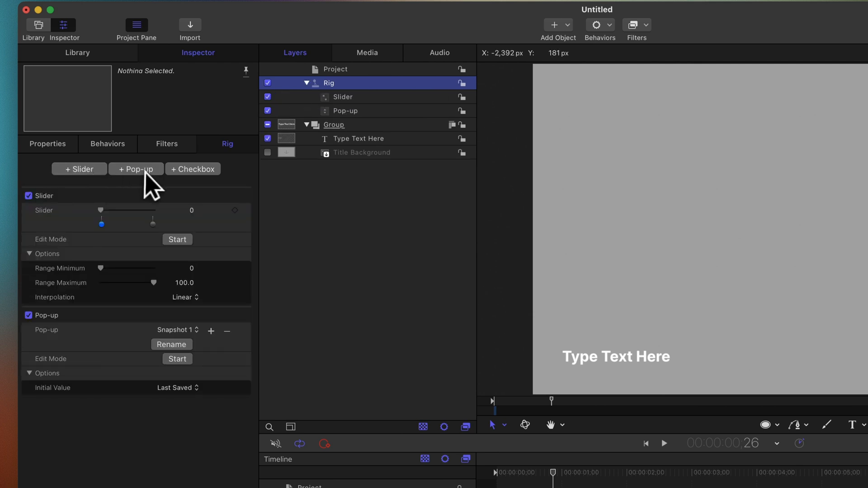
{"action": "left_click", "coordinate": [209, 168]}
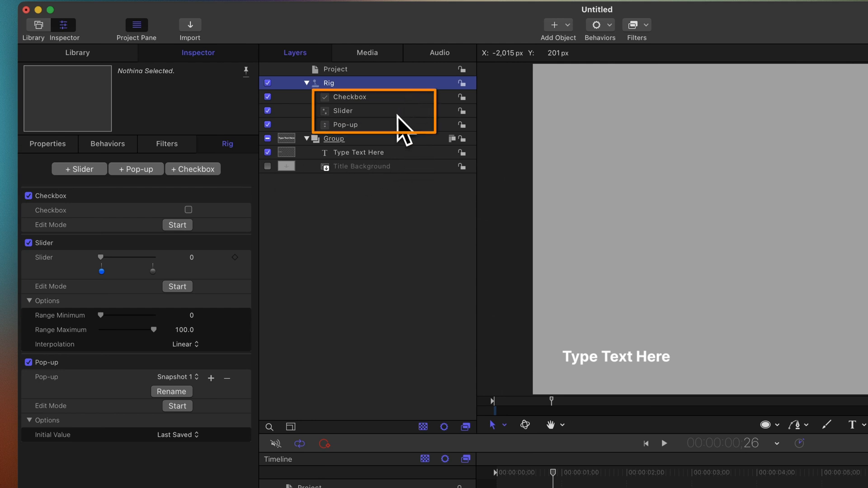
Expand the rig in the timeline and show the settings of its pop-up widget.
{"action": "left_click", "coordinate": [307, 83]}
{"action": "left_click", "coordinate": [307, 83]}
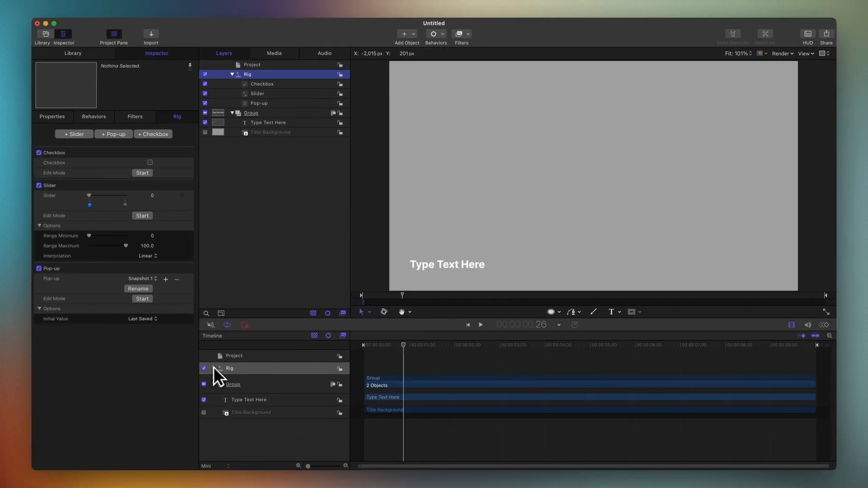
{"action": "left_click", "coordinate": [214, 368]}
{"action": "left_click", "coordinate": [239, 406]}
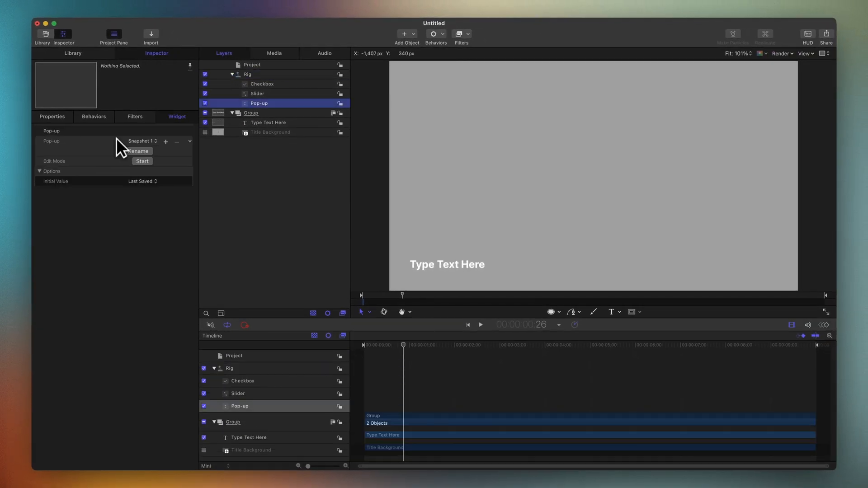
Delete the checkbox and slider widgets from the rig.
{"action": "left_click", "coordinate": [267, 87]}
{"action": "left_click", "coordinate": [267, 94], "text": "shift"}
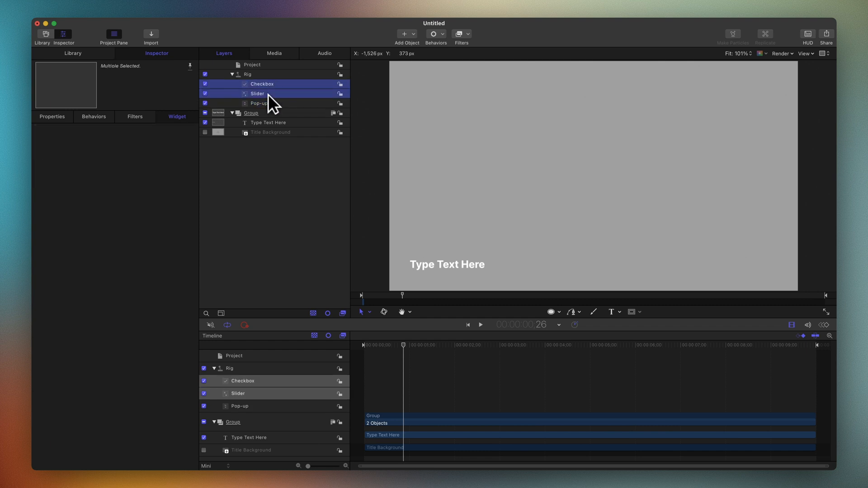
{"action": "key", "text": "BackSpace"}
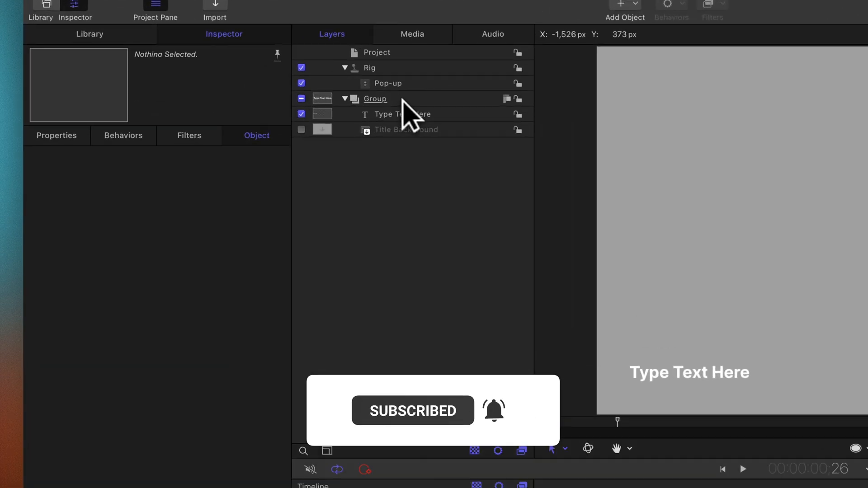
Examine the snapshots offered by the rig's pop-up widget.
{"action": "left_click", "coordinate": [499, 82]}
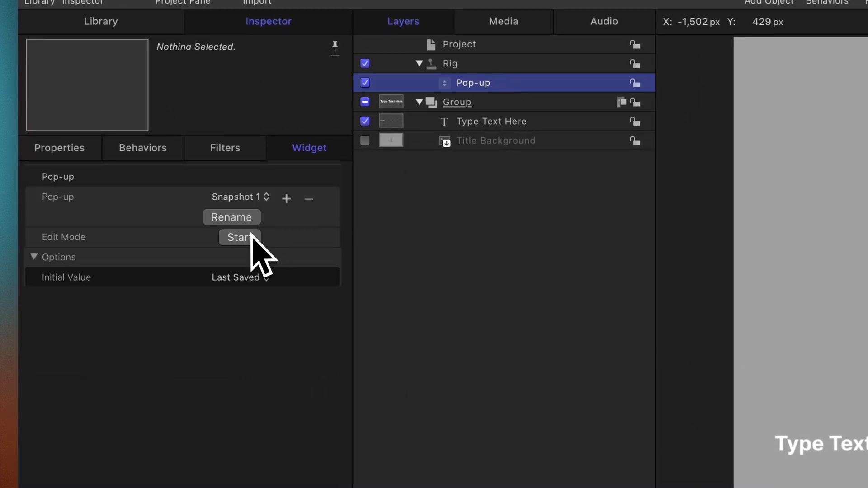
{"action": "left_click", "coordinate": [252, 197]}
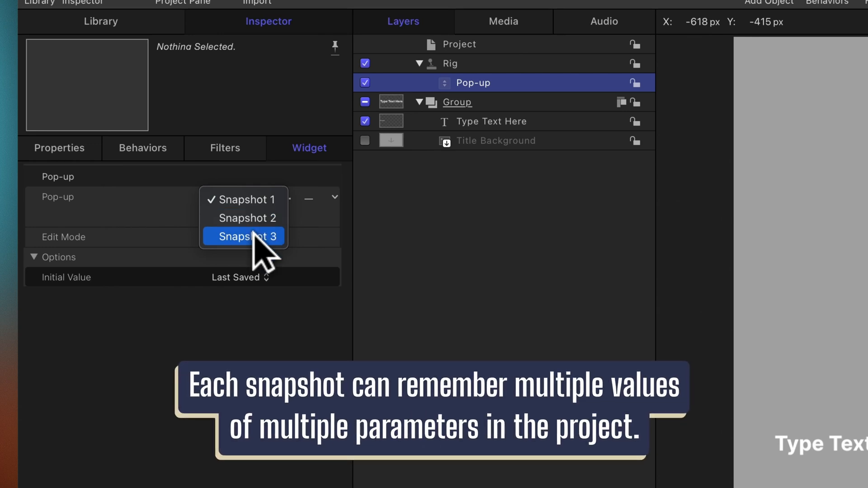
{"action": "left_click", "coordinate": [251, 367]}
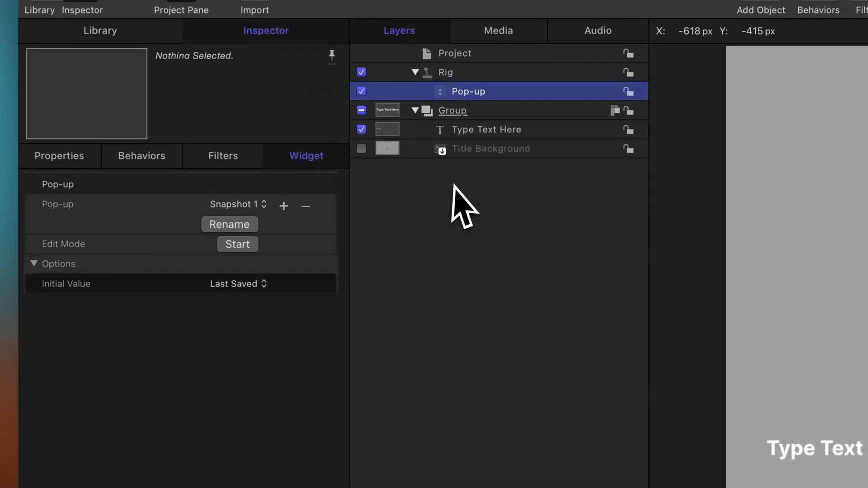
{"action": "left_click", "coordinate": [516, 129]}
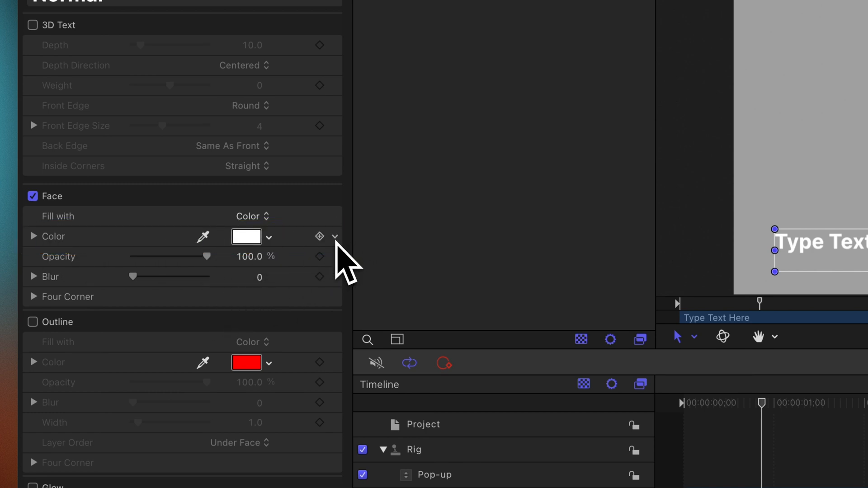
{"action": "left_click", "coordinate": [336, 238]}
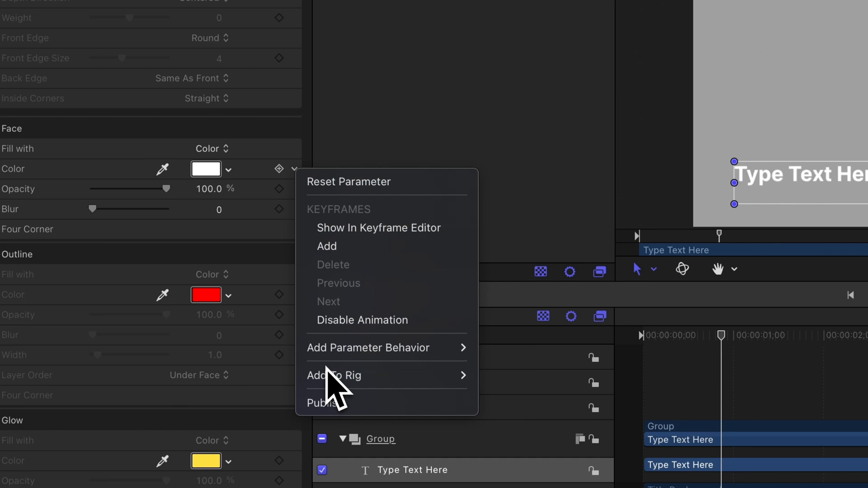
{"action": "mouse_move", "coordinate": [370, 449]}
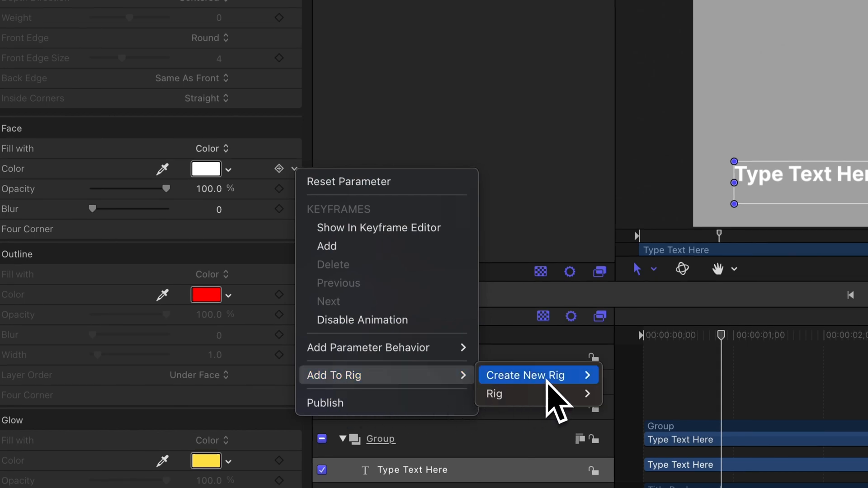
{"action": "mouse_move", "coordinate": [547, 393]}
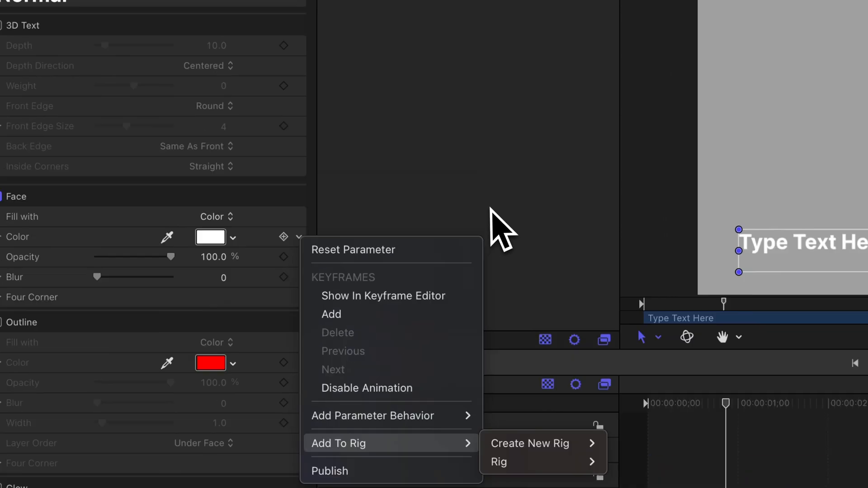
{"action": "left_click", "coordinate": [661, 440]}
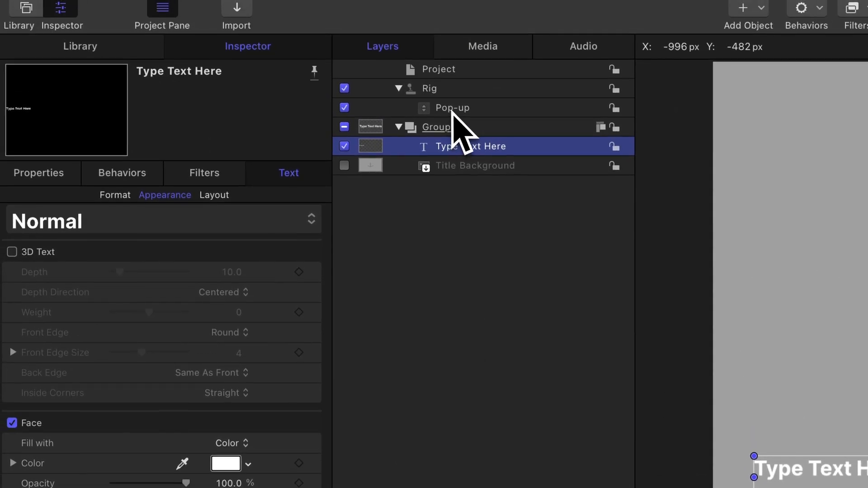
Rename both the rig and its pop-up widget to "text color".
{"action": "double_click", "coordinate": [444, 88]}
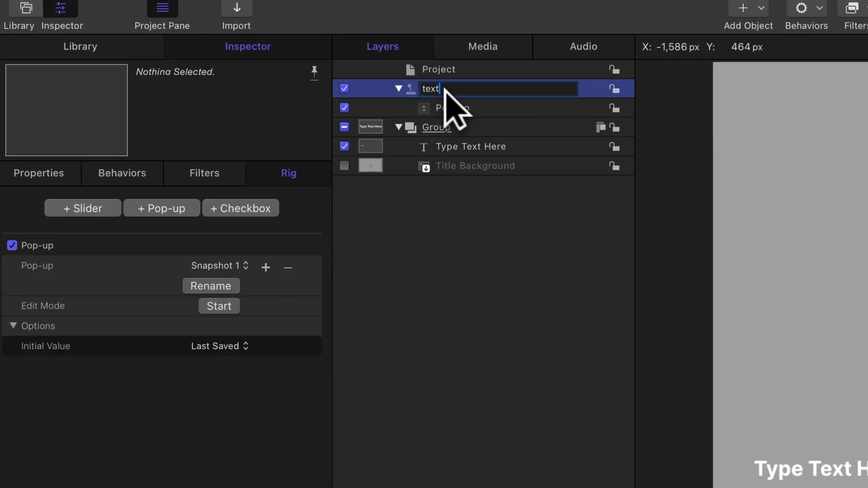
{"action": "type", "text": "text color"}
{"action": "key", "text": "Tab"}
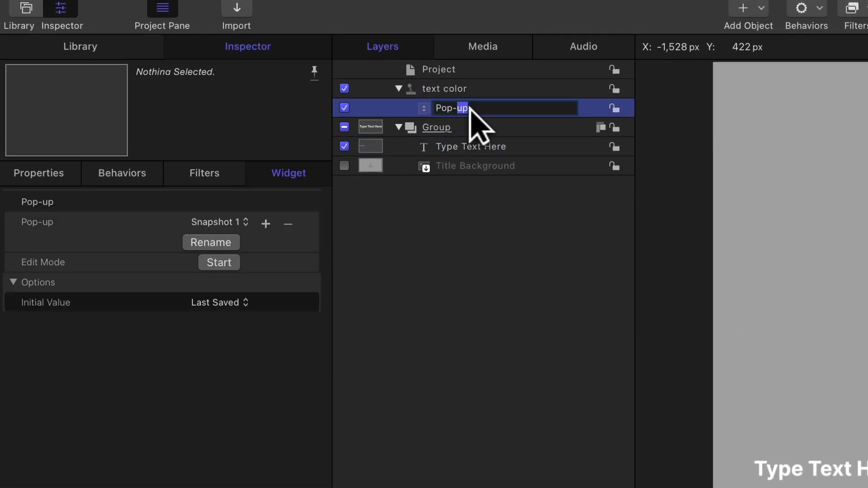
{"action": "type", "text": "text color"}
{"action": "key", "text": "Return"}
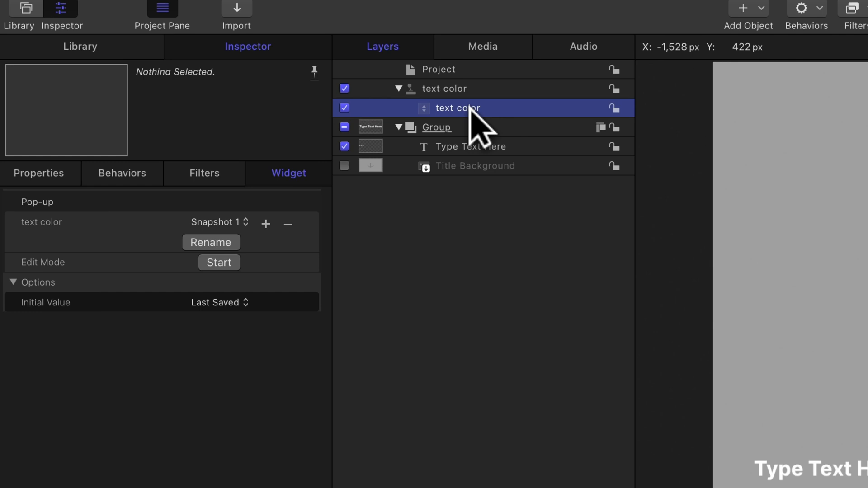
Add the face color of the "Type Text Here" layer to the text color widget in the text color rig.
{"action": "left_click", "coordinate": [480, 147]}
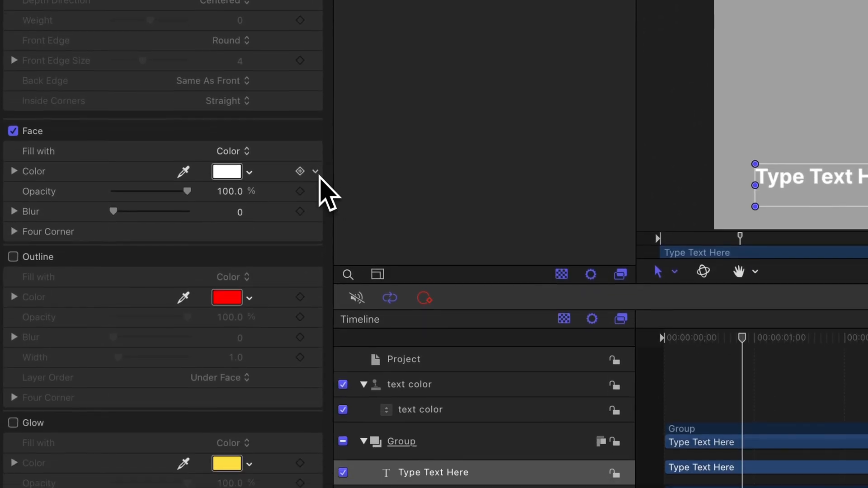
{"action": "left_click", "coordinate": [315, 170]}
{"action": "mouse_move", "coordinate": [425, 376]}
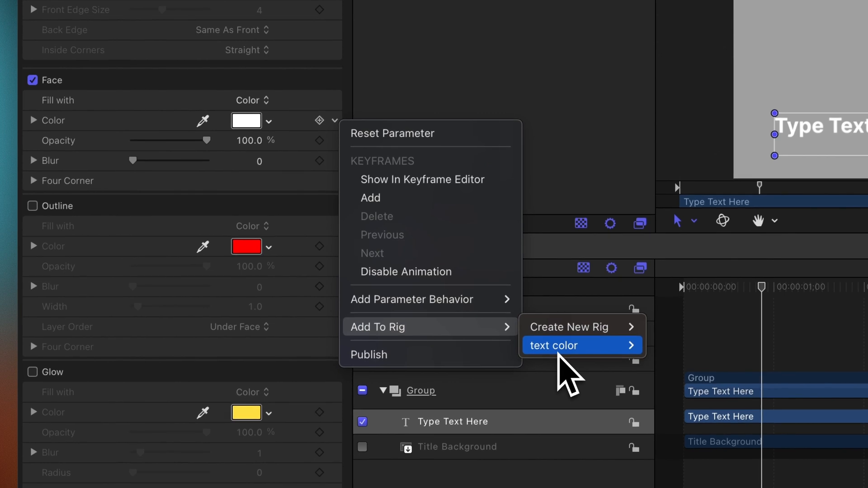
{"action": "mouse_move", "coordinate": [558, 355]}
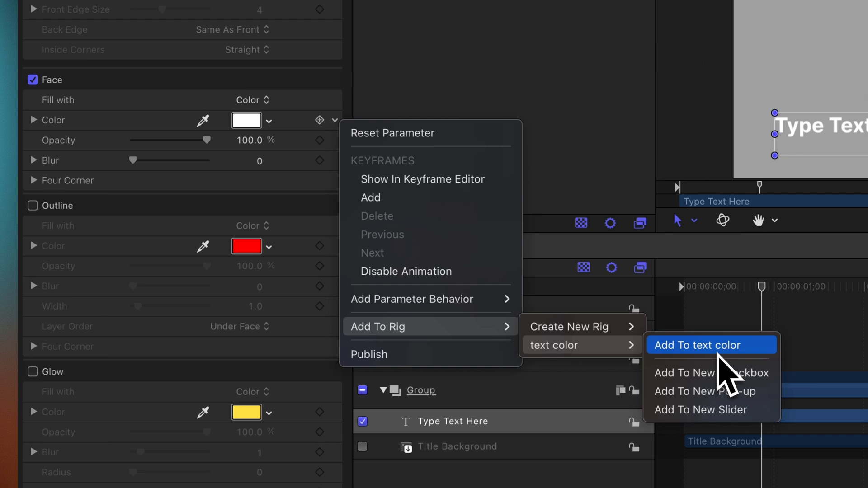
{"action": "left_click", "coordinate": [718, 352]}
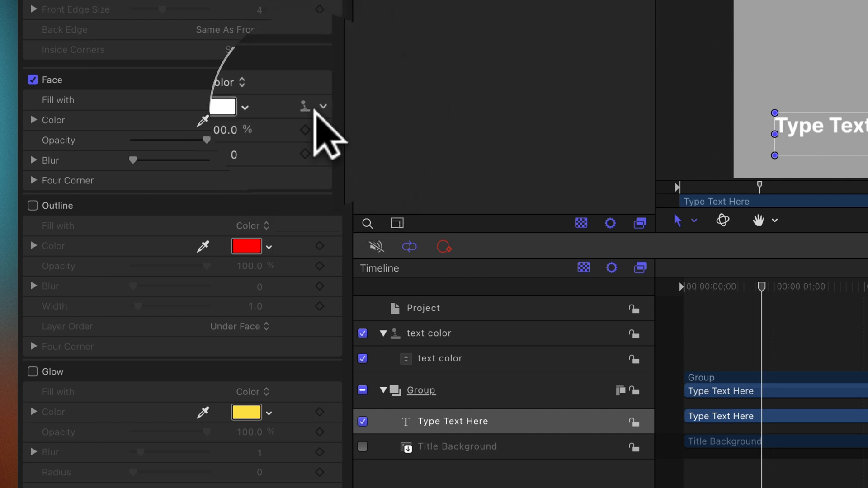
Reveal the text color widget from the face color parameter and start rig edit mode for Snapshot 1.
{"action": "left_click", "coordinate": [336, 121]}
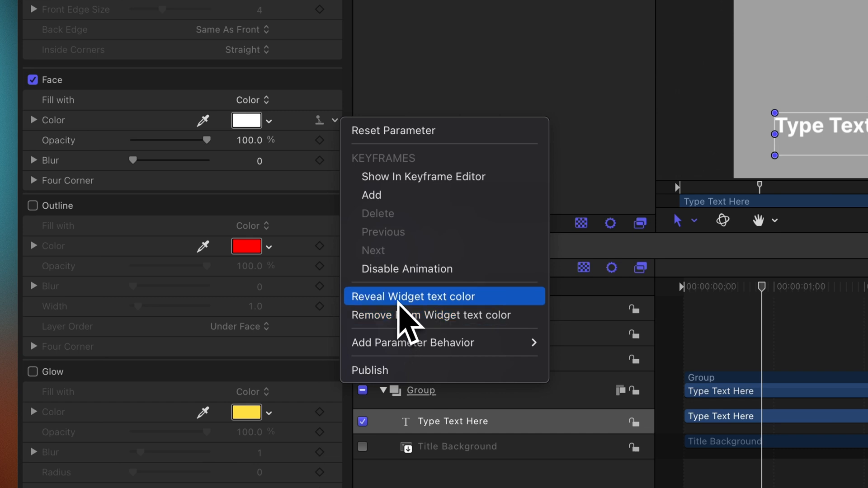
{"action": "left_click", "coordinate": [399, 299]}
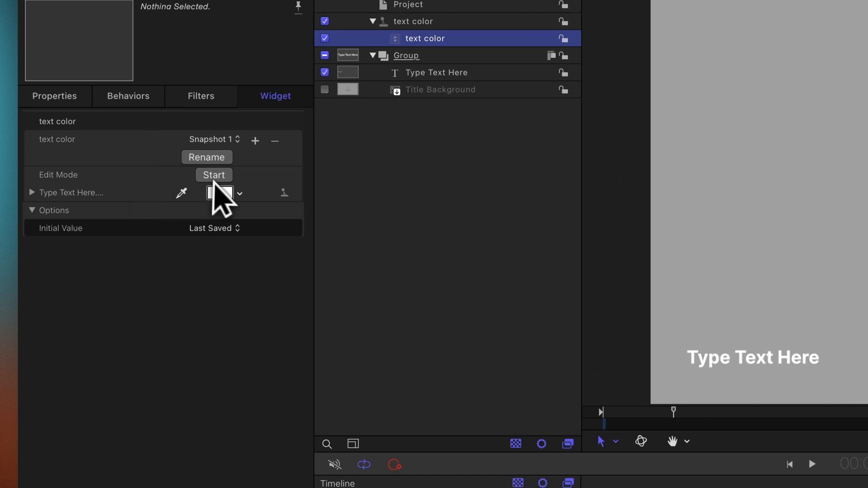
{"action": "left_click", "coordinate": [214, 175]}
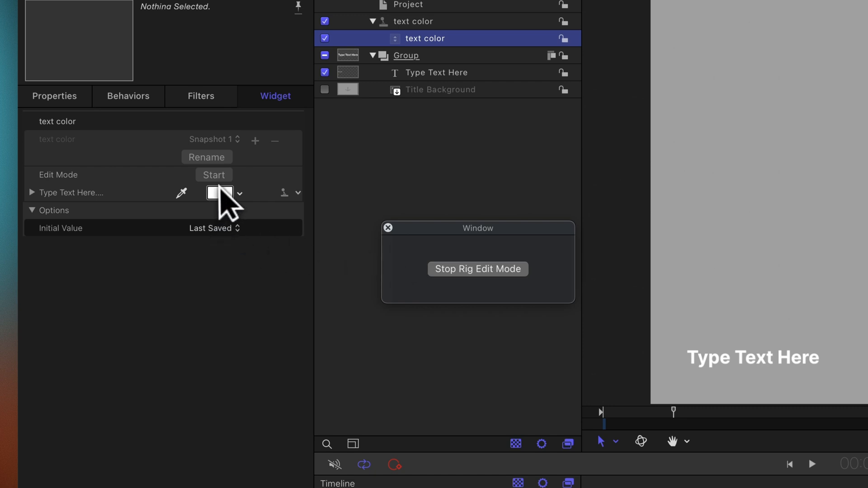
Set the text's face color to Maraschino red for Snapshot 1 and stop rig edit mode.
{"action": "left_click", "coordinate": [225, 193]}
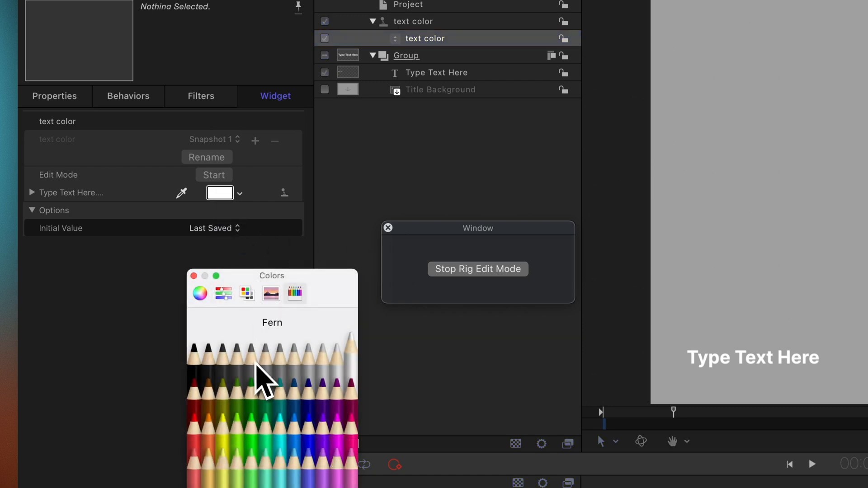
{"action": "left_click", "coordinate": [198, 429]}
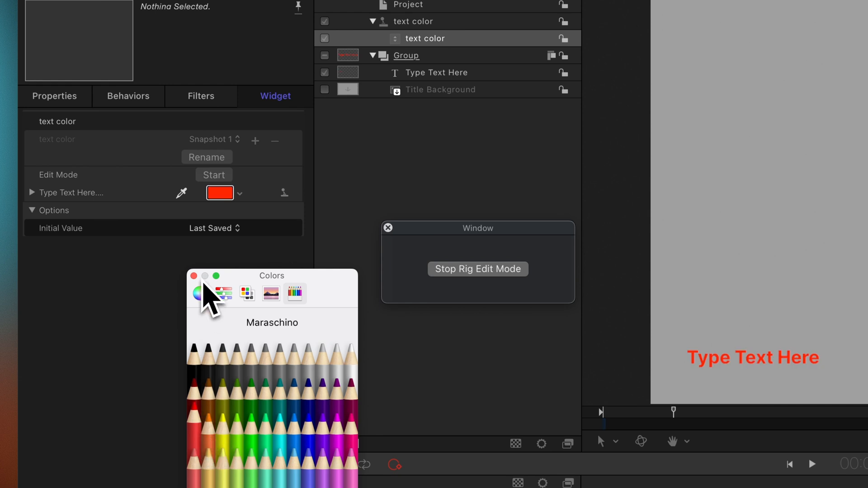
{"action": "left_click", "coordinate": [194, 276]}
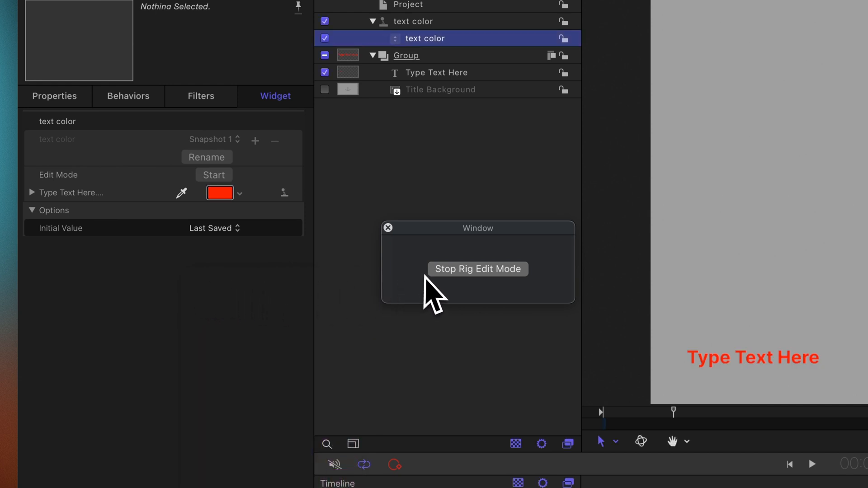
{"action": "left_click", "coordinate": [438, 271]}
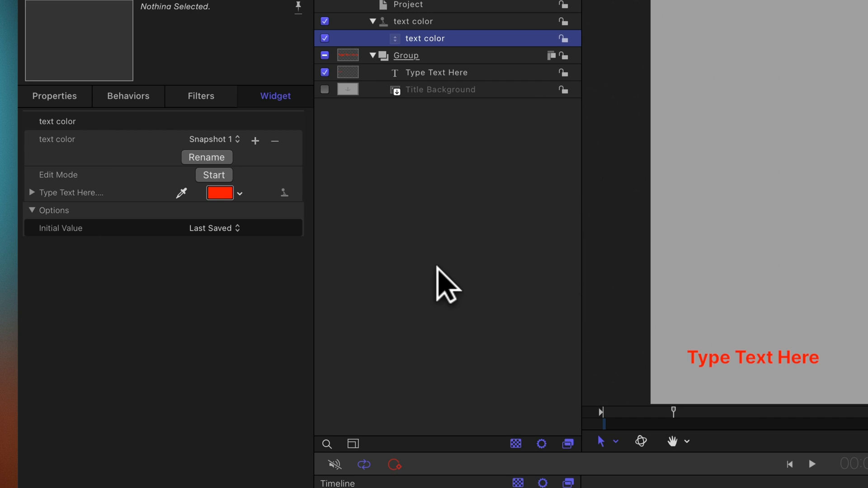
Give the text a green face color in Snapshot 2 and a blue face color in Snapshot 3.
{"action": "left_click", "coordinate": [223, 141]}
{"action": "left_click", "coordinate": [220, 155]}
{"action": "left_click", "coordinate": [224, 197]}
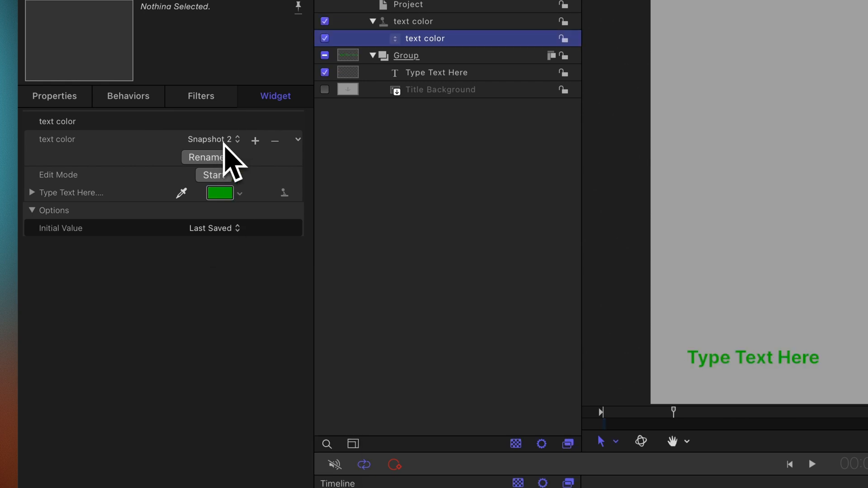
{"action": "left_click", "coordinate": [255, 140]}
{"action": "left_click", "coordinate": [220, 193]}
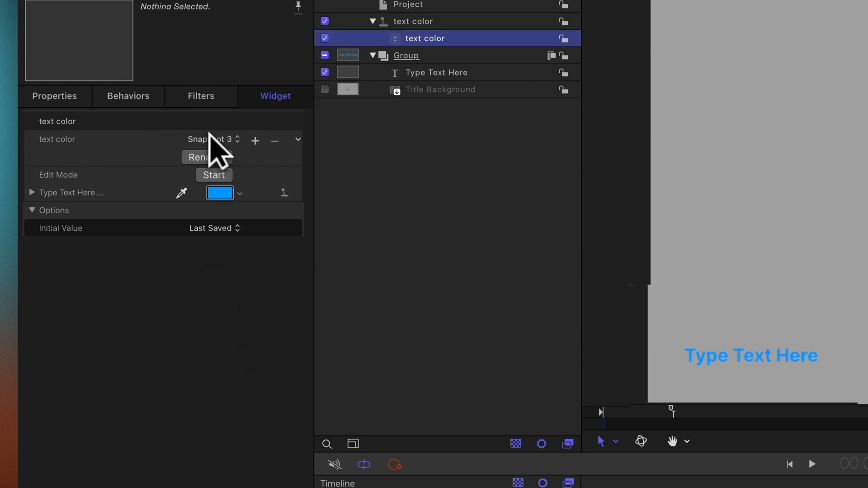
Switch the text color widget through Snapshots 1, 2 and 3 to compare the title's text color.
{"action": "left_click", "coordinate": [215, 111]}
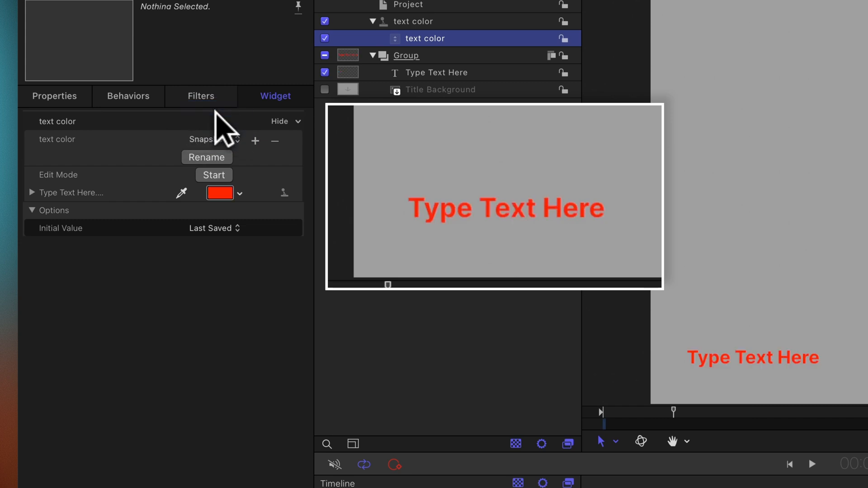
{"action": "left_click", "coordinate": [219, 141]}
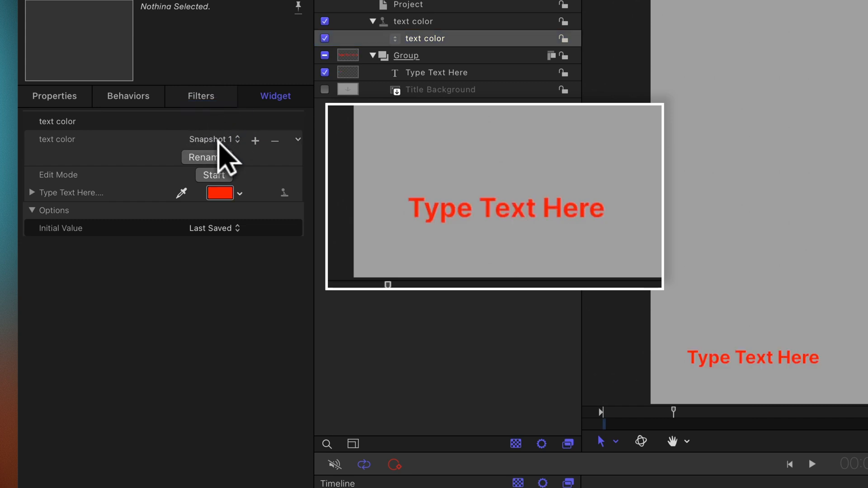
{"action": "left_click", "coordinate": [215, 139]}
{"action": "left_click", "coordinate": [218, 157]}
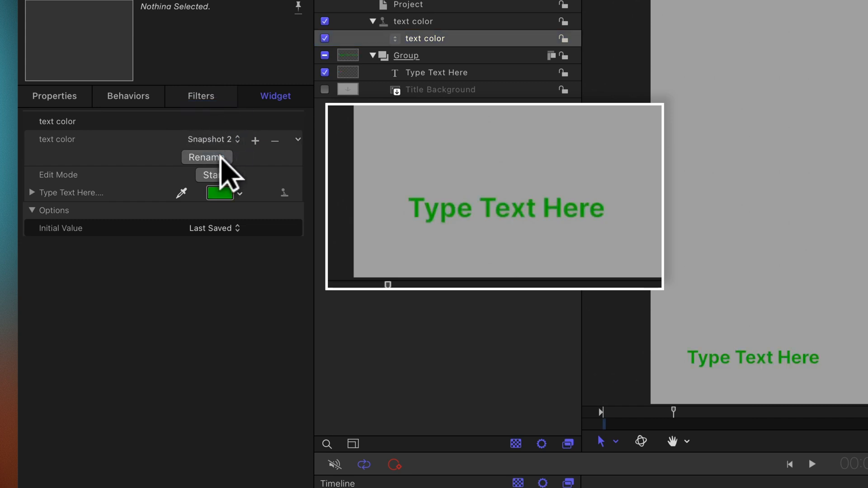
{"action": "left_click", "coordinate": [224, 135]}
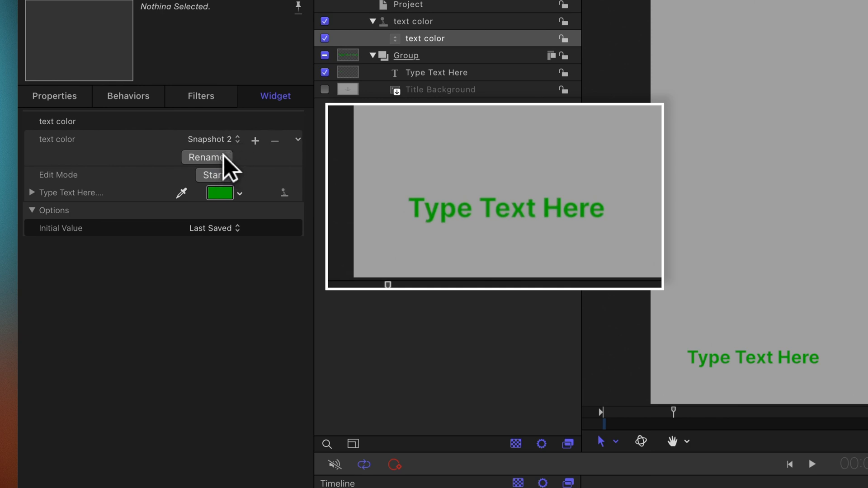
{"action": "left_click", "coordinate": [222, 154]}
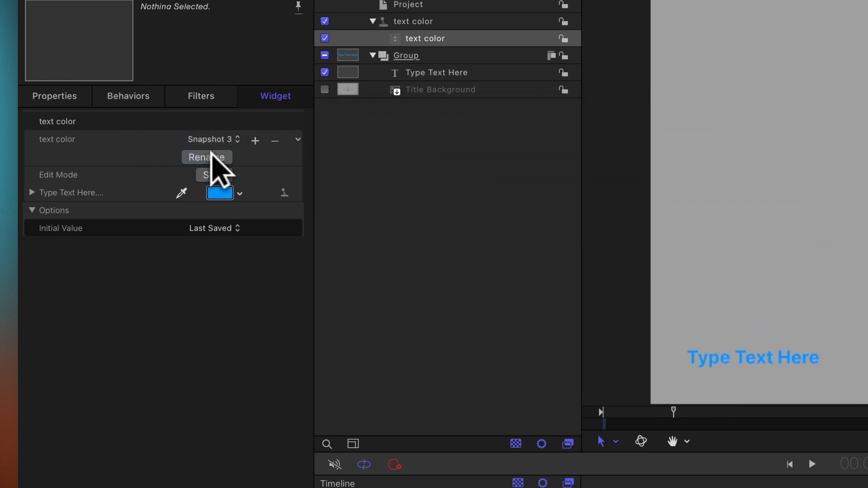
Rename Snapshot 3 as "Blue" and Snapshot 2 as "Green".
{"action": "left_click", "coordinate": [211, 153]}
{"action": "type", "text": "Blue"}
{"action": "key", "text": "Return"}
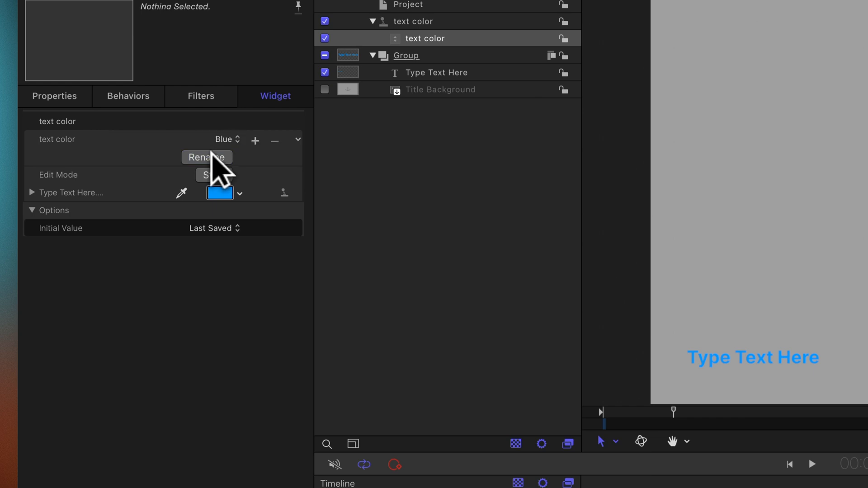
{"action": "left_click", "coordinate": [221, 138]}
{"action": "left_click", "coordinate": [221, 147]}
{"action": "left_click", "coordinate": [219, 154]}
{"action": "type", "text": "Green"}
{"action": "key", "text": "Return"}
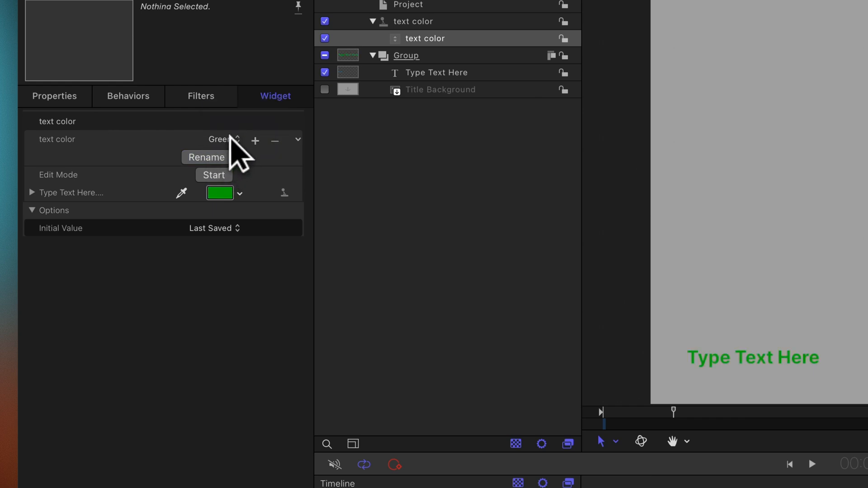
Select Snapshot 1 in the text color widget and rename it "Red".
{"action": "left_click", "coordinate": [230, 138]}
{"action": "left_click", "coordinate": [230, 147]}
{"action": "left_click", "coordinate": [217, 156]}
{"action": "type", "text": "Red"}
{"action": "key", "text": "Return"}
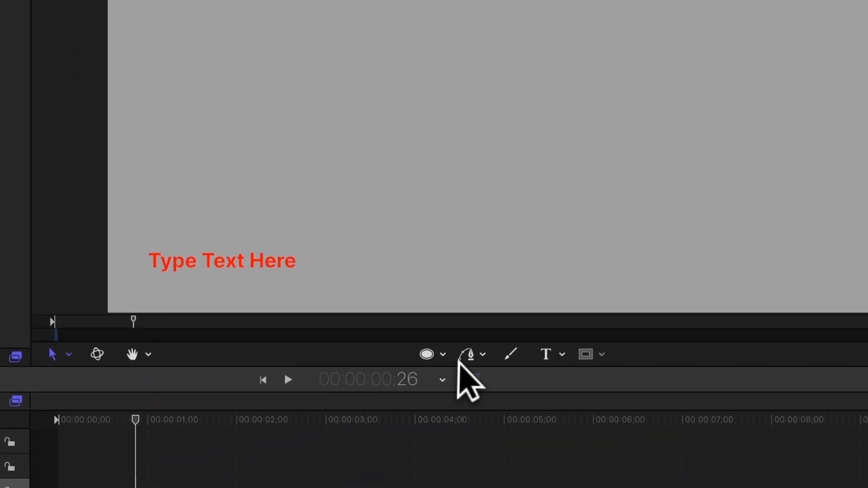
Draw a circle in the upper left half of the canvas, with the outline off and a purple fill.
{"action": "left_click", "coordinate": [423, 356]}
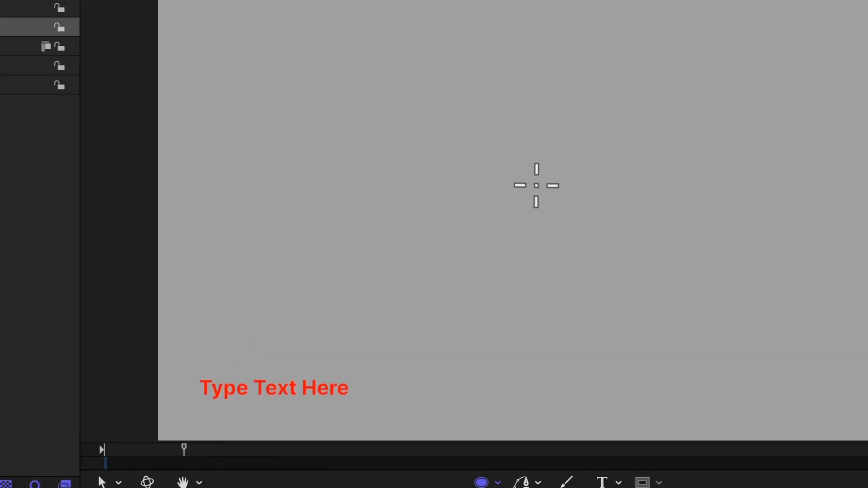
{"action": "left_click_drag", "start_coordinate": [324, 147], "coordinate": [514, 347]}
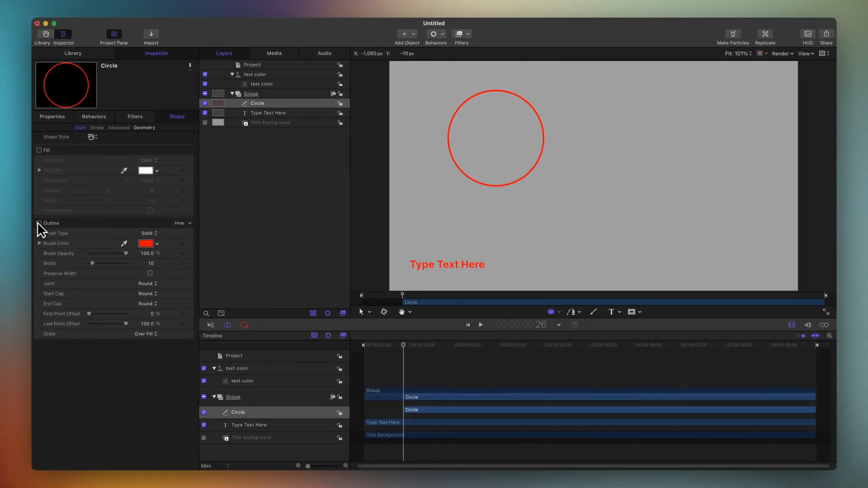
{"action": "left_click", "coordinate": [38, 223]}
{"action": "left_click", "coordinate": [39, 150]}
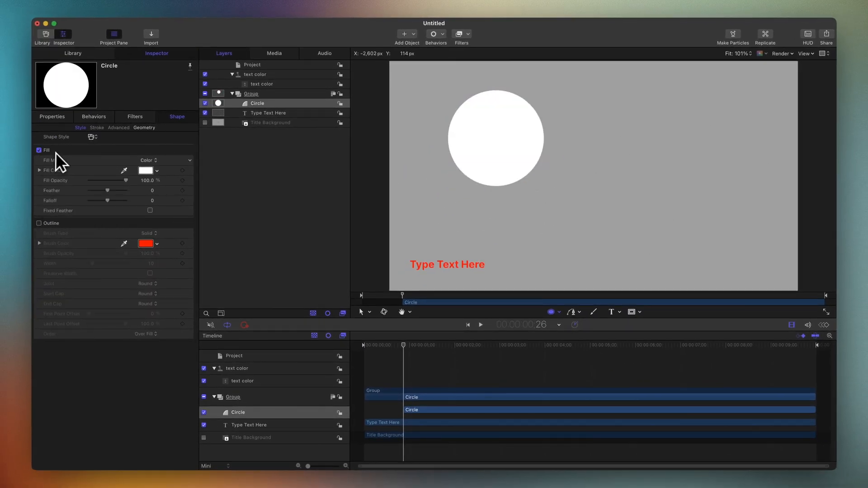
{"action": "left_click", "coordinate": [145, 171]}
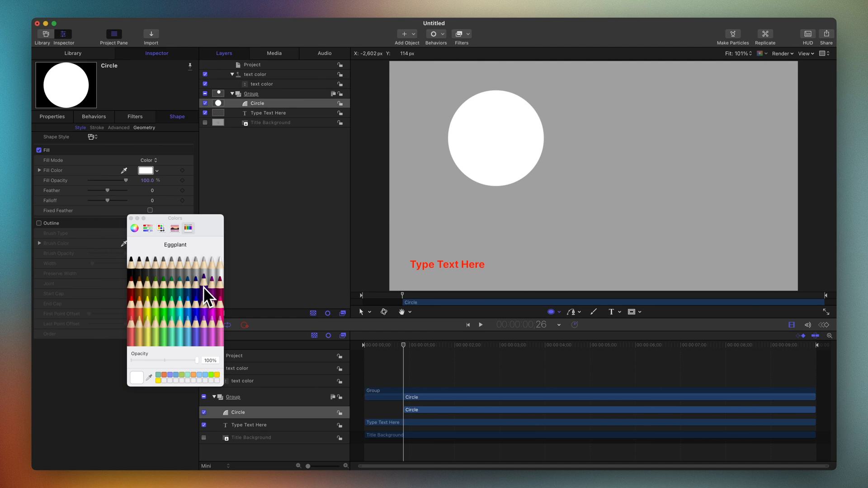
{"action": "left_click", "coordinate": [205, 307]}
{"action": "key", "text": "Escape"}
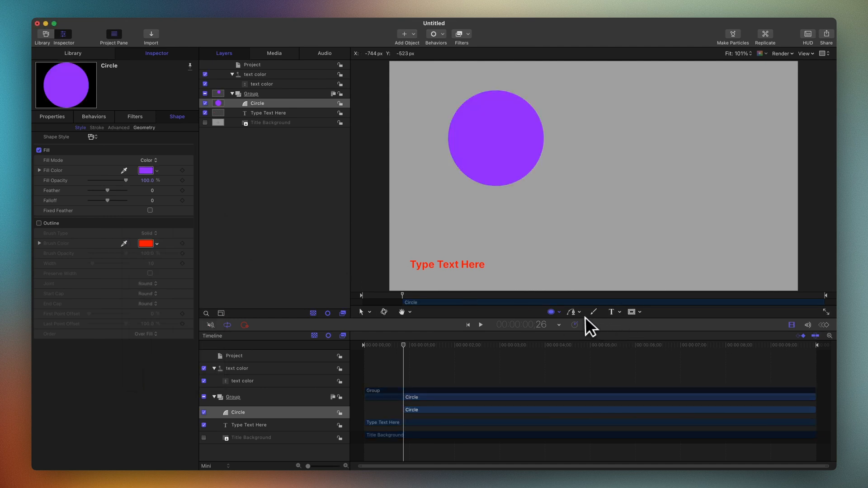
Draw a rectangle to the lower right of the circle, with the outline off and a light blue fill.
{"action": "left_click", "coordinate": [560, 312]}
{"action": "left_click", "coordinate": [561, 322]}
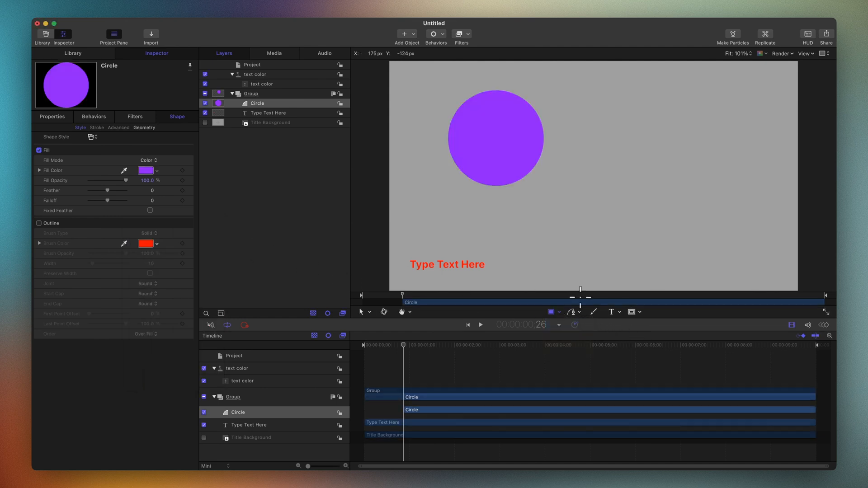
{"action": "left_click_drag", "start_coordinate": [612, 162], "coordinate": [726, 235]}
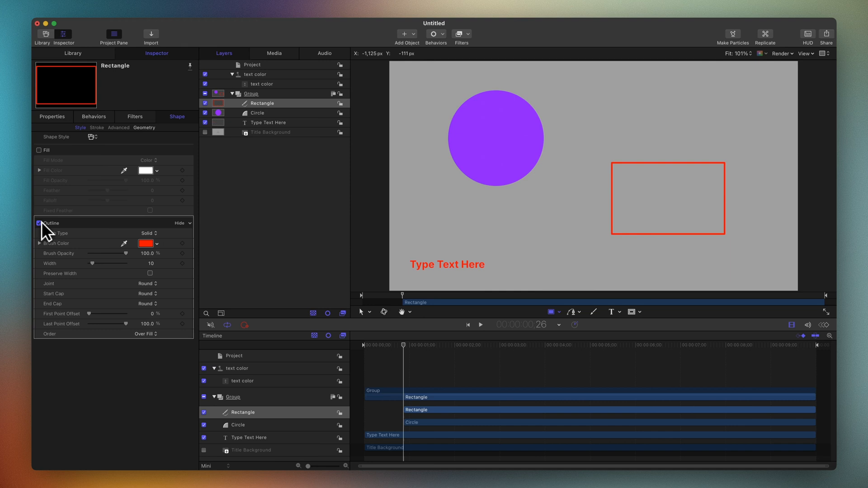
{"action": "left_click", "coordinate": [39, 223]}
{"action": "left_click", "coordinate": [38, 150]}
{"action": "left_click", "coordinate": [145, 171]}
{"action": "left_click", "coordinate": [190, 329]}
{"action": "key", "text": "Escape"}
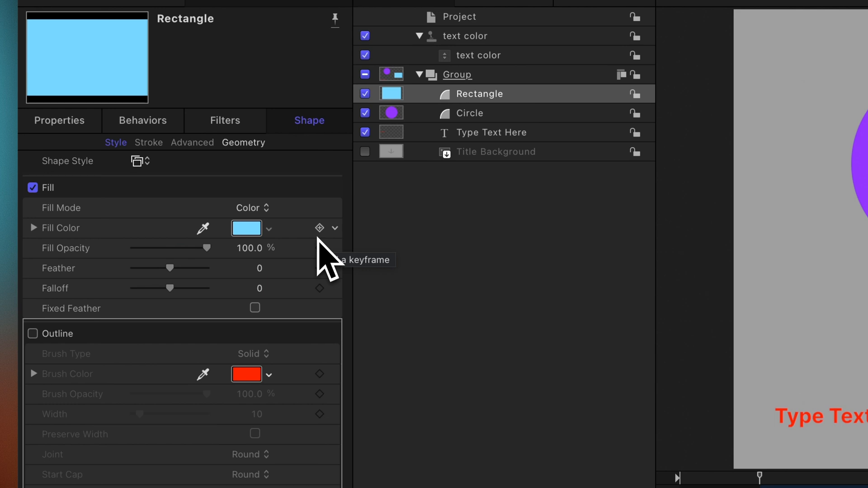
Add the rectangle's Fill Opacity to the text color widget in the text color rig.
{"action": "left_click", "coordinate": [520, 89]}
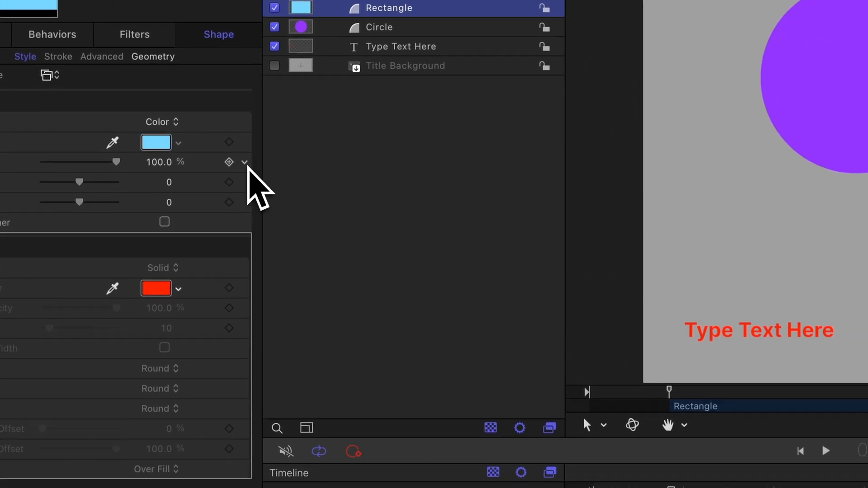
{"action": "left_click", "coordinate": [244, 163]}
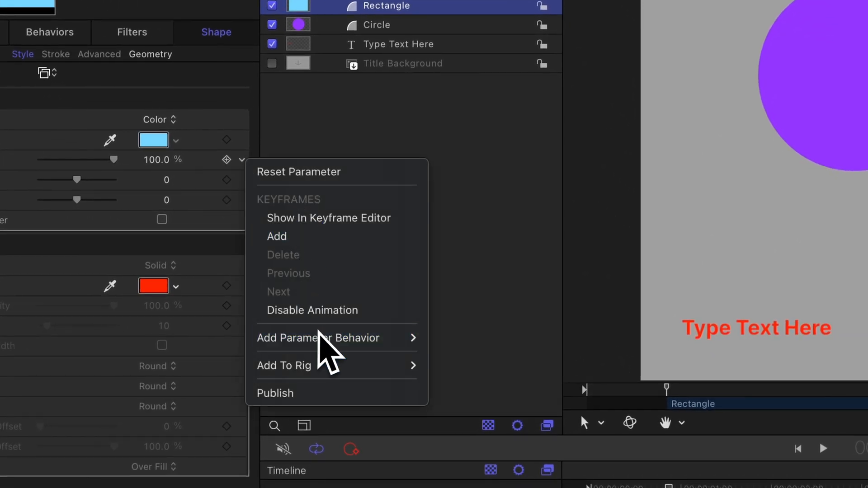
{"action": "mouse_move", "coordinate": [376, 368]}
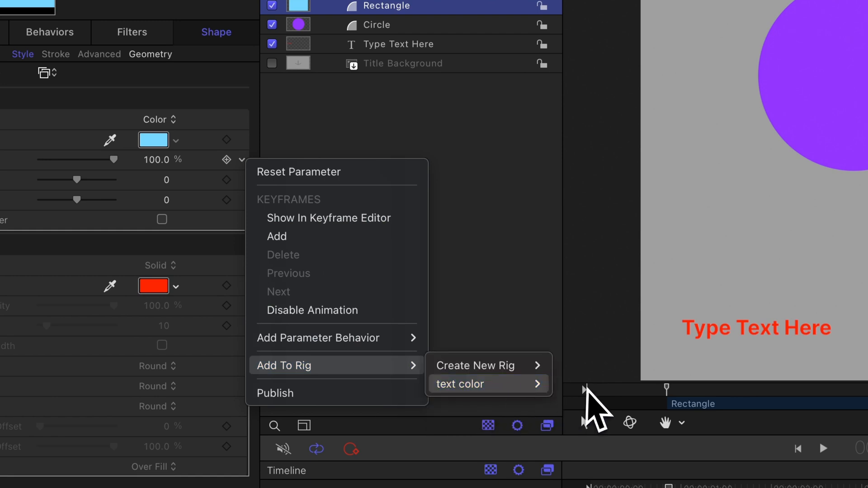
{"action": "left_click", "coordinate": [604, 385]}
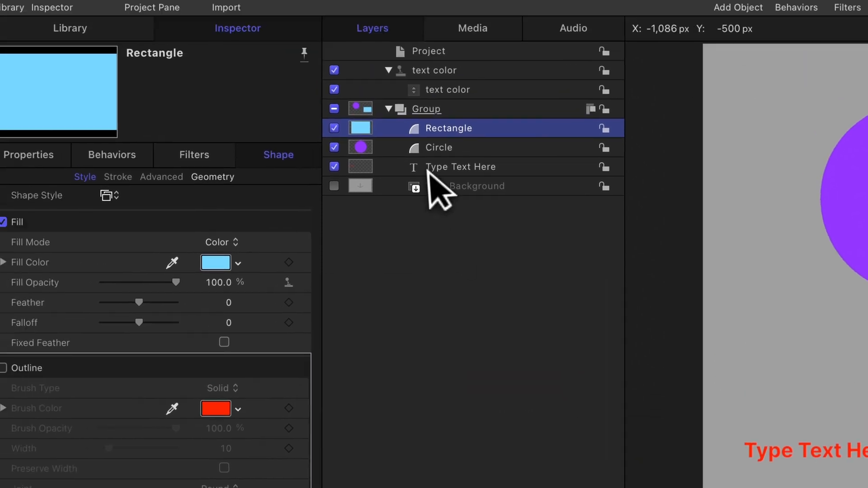
Add a new snapshot named "red text/circle" to the text color widget.
{"action": "left_click", "coordinate": [457, 89]}
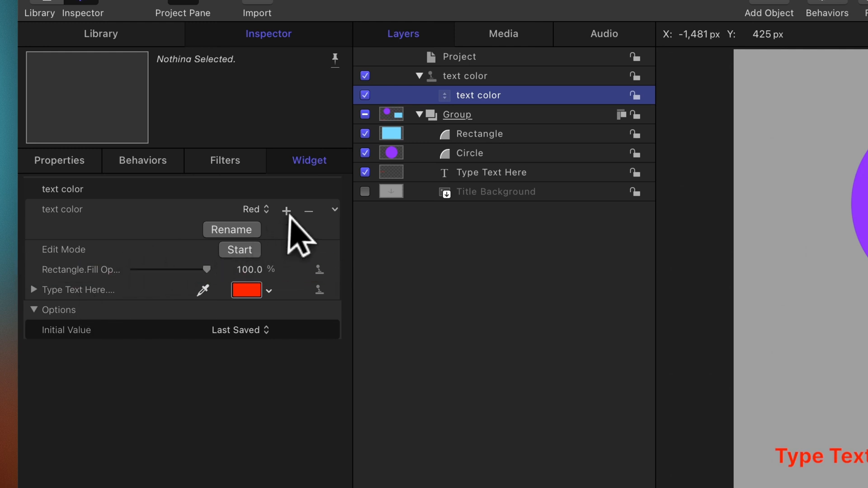
{"action": "left_click", "coordinate": [287, 211]}
{"action": "type", "text": "red text/circle"}
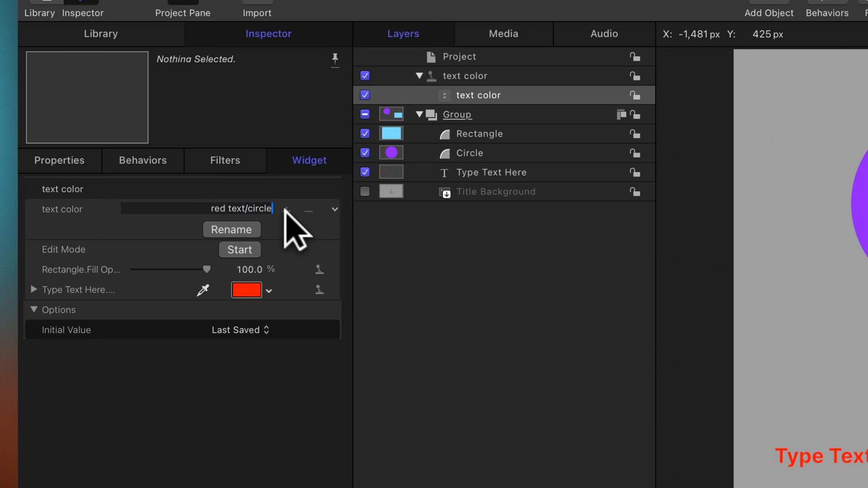
{"action": "key", "text": "Return"}
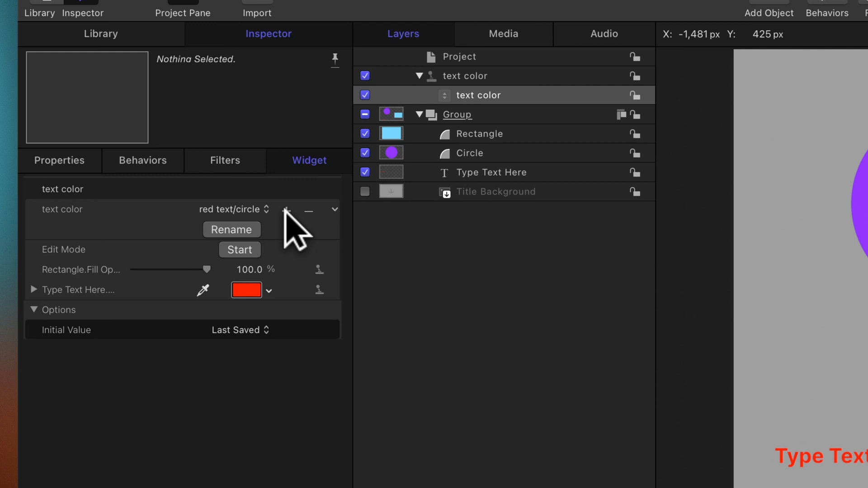
In rig edit mode, set the rectangle's fill opacity to 0% for the "red text/circle" snapshot and stop editing.
{"action": "left_click", "coordinate": [242, 251]}
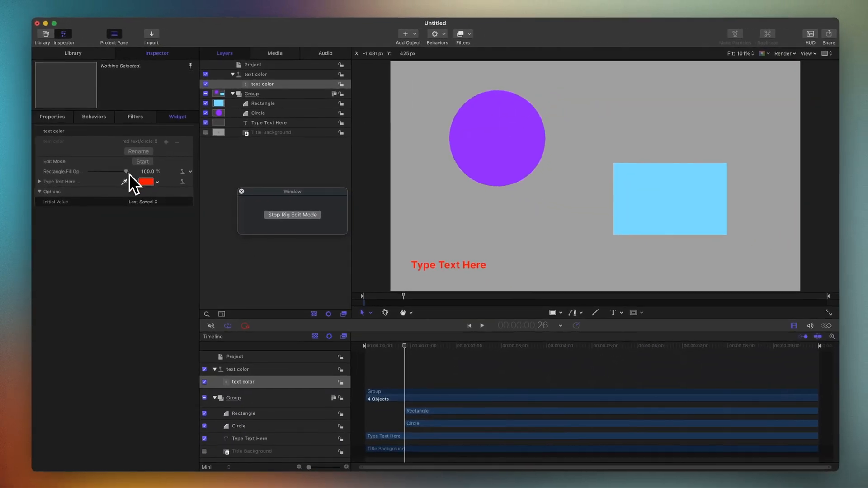
{"action": "left_click_drag", "start_coordinate": [127, 173], "coordinate": [85, 172]}
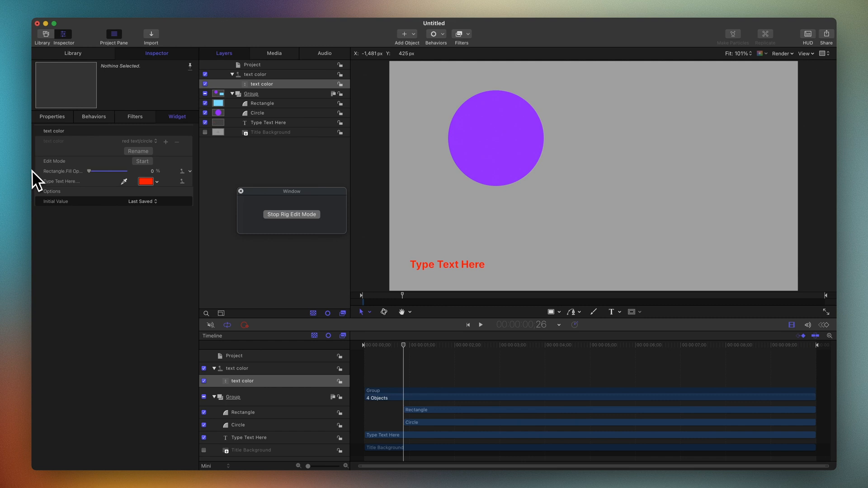
{"action": "left_click", "coordinate": [289, 216]}
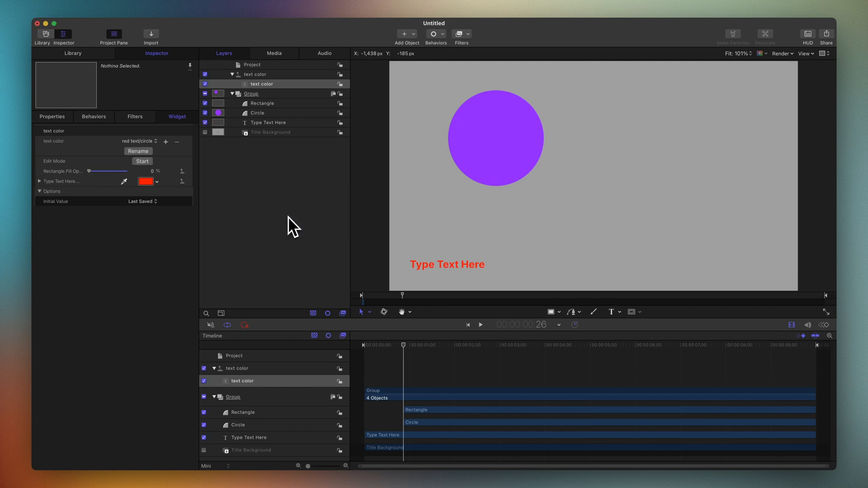
Compare the text color widget's Green and "red text/circle" snapshots on the canvas.
{"action": "left_click", "coordinate": [149, 140]}
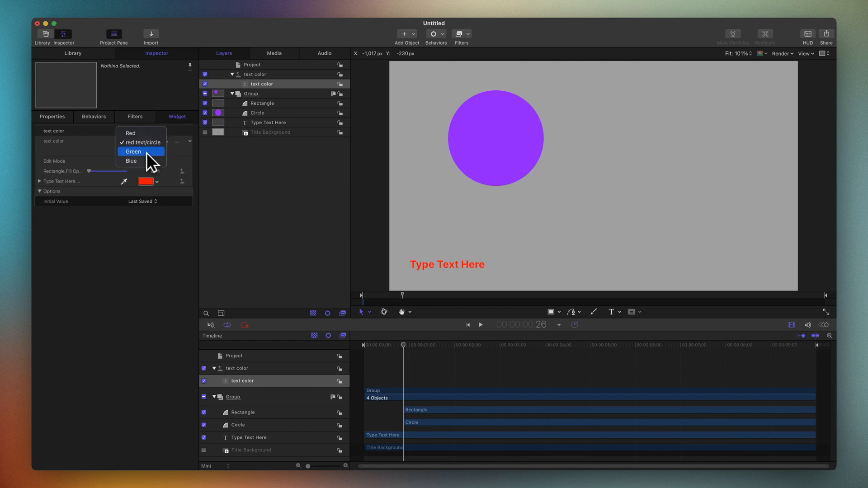
{"action": "left_click", "coordinate": [147, 153]}
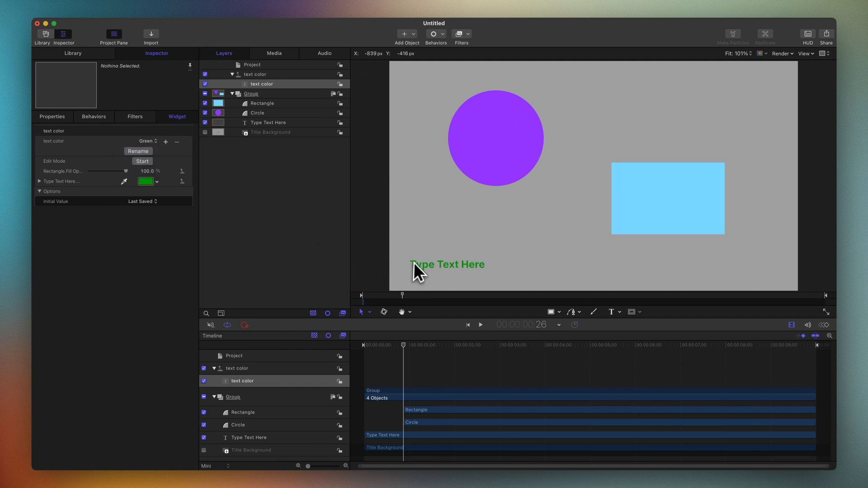
{"action": "left_click", "coordinate": [153, 135]}
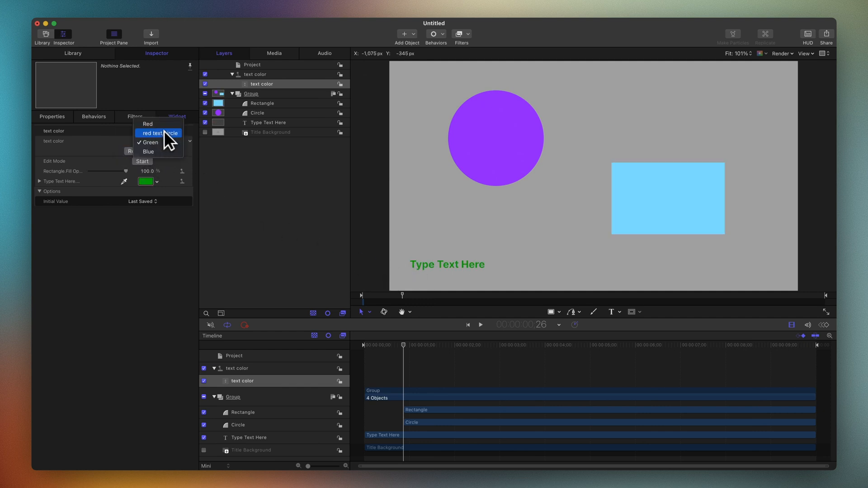
{"action": "left_click", "coordinate": [164, 132]}
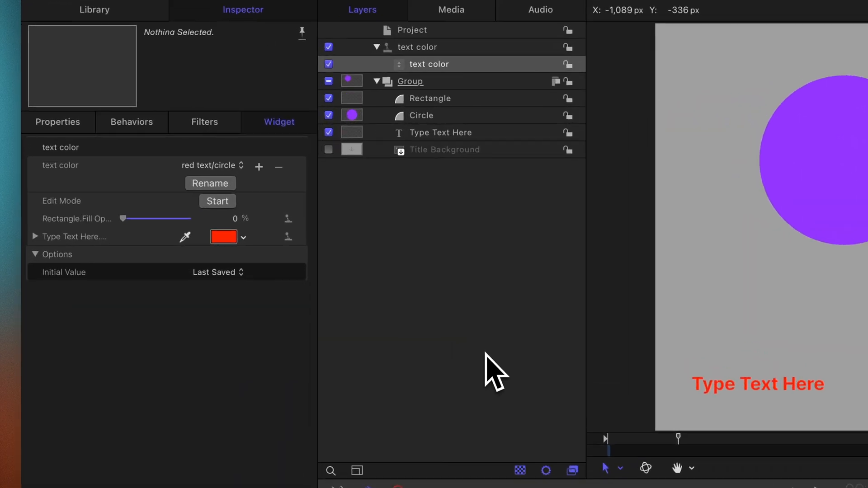
Add the rectangle's Roundness parameter to the text color widget in the text color rig.
{"action": "left_click", "coordinate": [469, 97]}
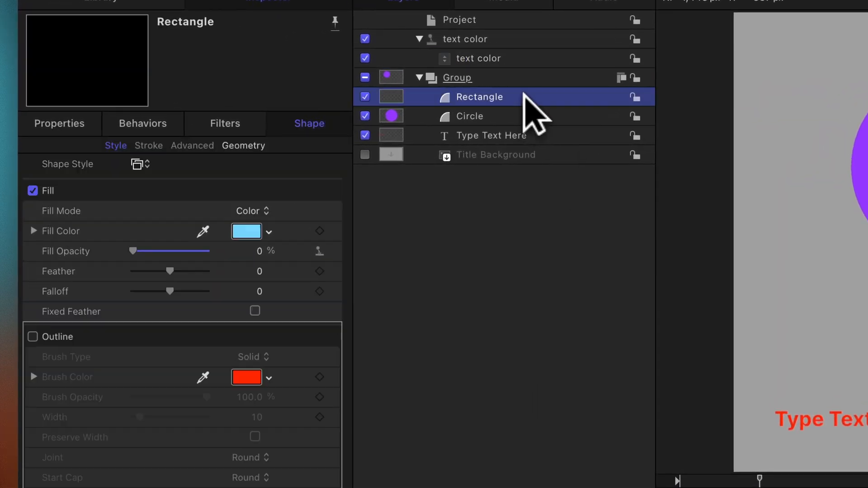
{"action": "left_click", "coordinate": [252, 145]}
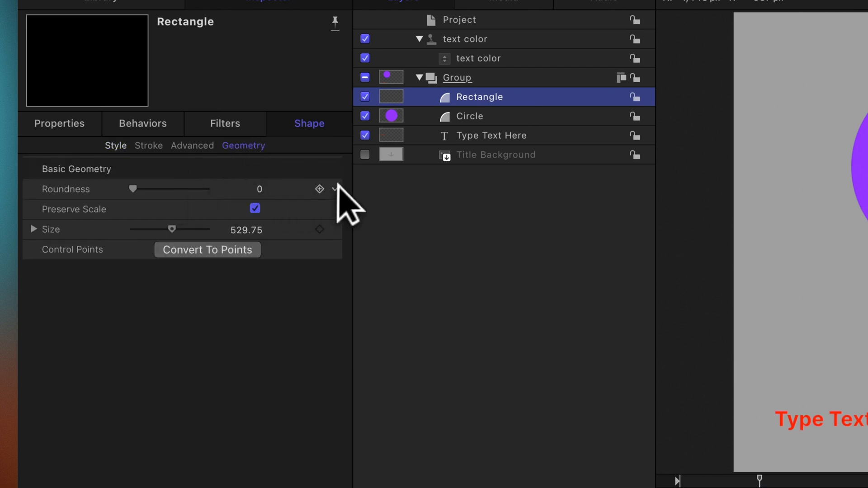
{"action": "left_click", "coordinate": [336, 189]}
{"action": "mouse_move", "coordinate": [423, 394]}
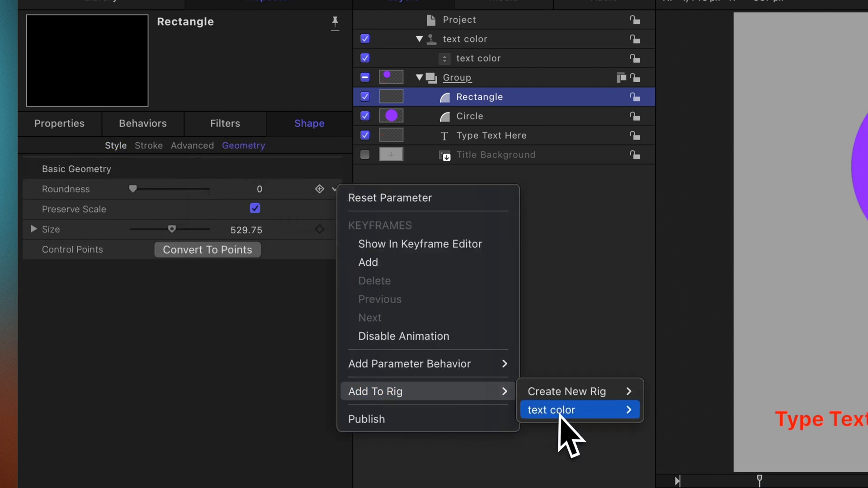
{"action": "left_click", "coordinate": [687, 414]}
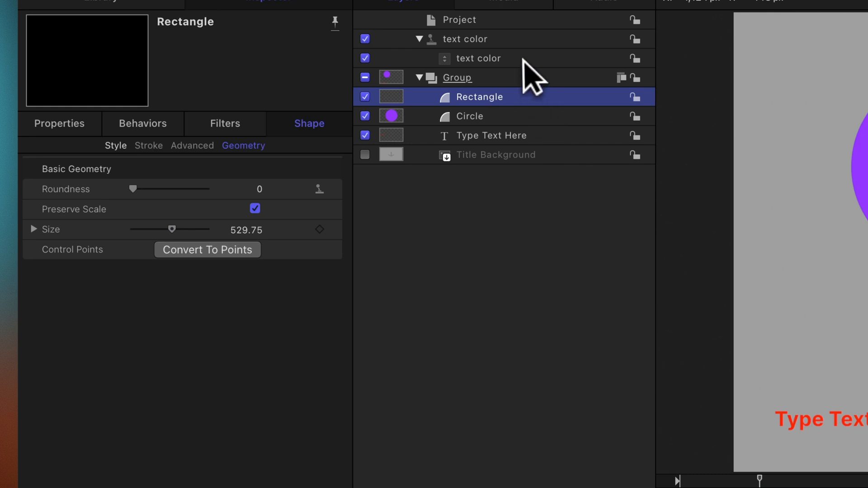
In the text color widget, set the rectangle's roundness to 50 for both the Red and Green snapshots.
{"action": "left_click", "coordinate": [523, 59]}
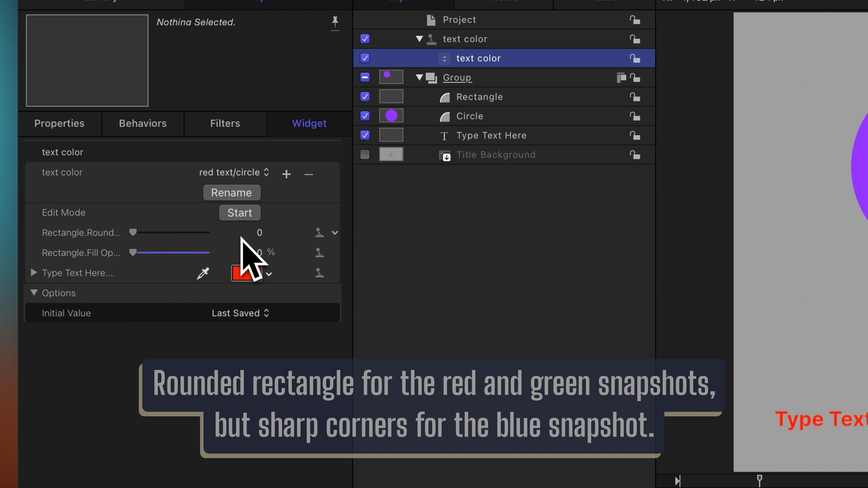
{"action": "left_click", "coordinate": [250, 171]}
{"action": "left_click", "coordinate": [249, 157]}
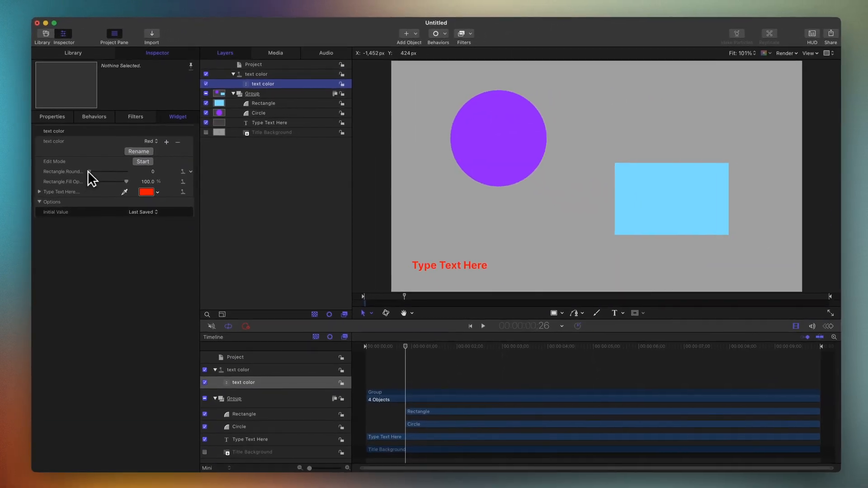
{"action": "left_click_drag", "start_coordinate": [131, 232], "coordinate": [141, 230]}
{"action": "left_click_drag", "start_coordinate": [93, 170], "coordinate": [125, 170]}
{"action": "left_click", "coordinate": [150, 142]}
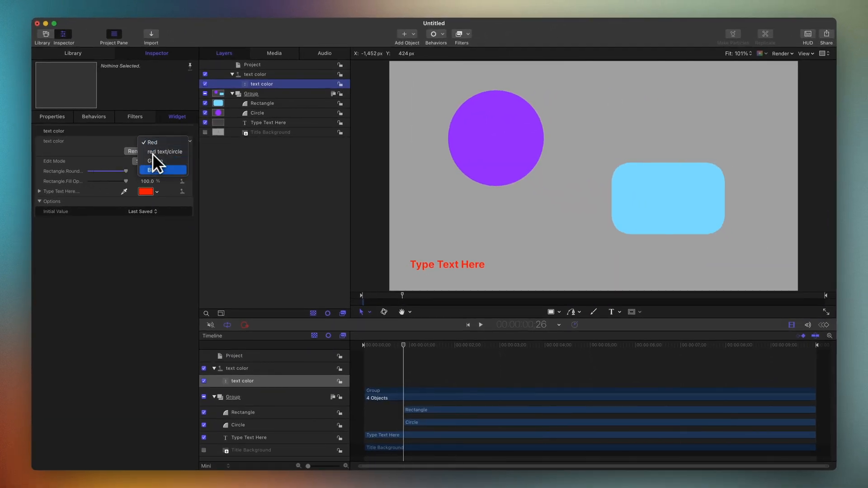
{"action": "left_click", "coordinate": [155, 161]}
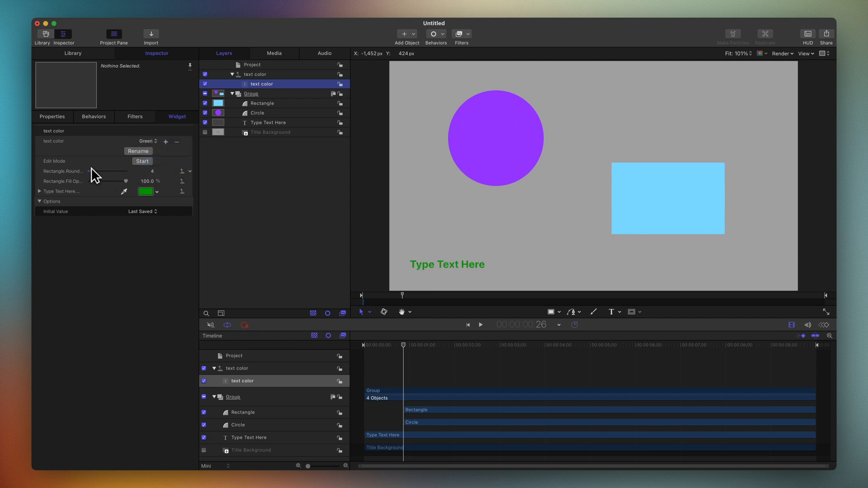
{"action": "left_click_drag", "start_coordinate": [90, 170], "coordinate": [132, 170]}
Check the rectangle's corners by switching the text color widget to Blue, Red and back to Green.
{"action": "left_click", "coordinate": [154, 143]}
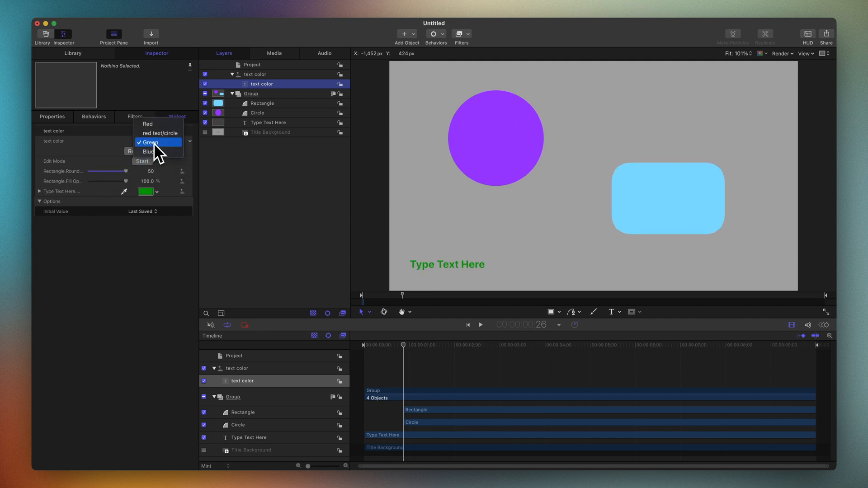
{"action": "left_click", "coordinate": [154, 151]}
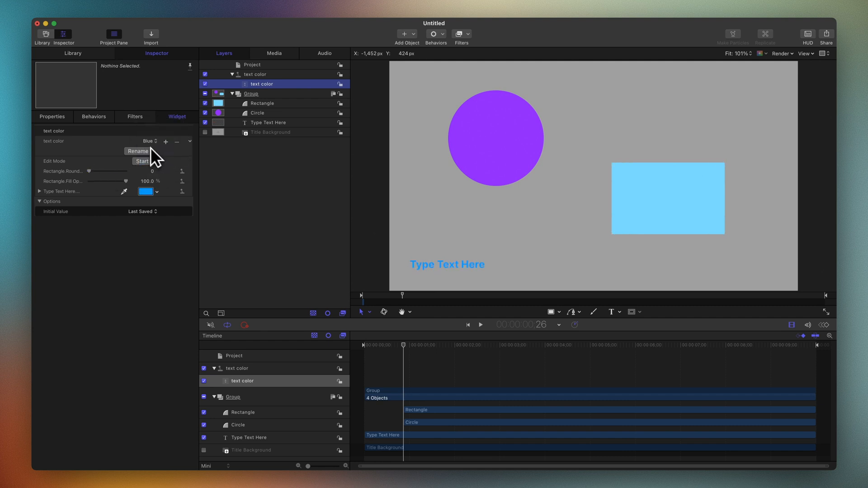
{"action": "left_click", "coordinate": [153, 141]}
{"action": "left_click", "coordinate": [159, 110]}
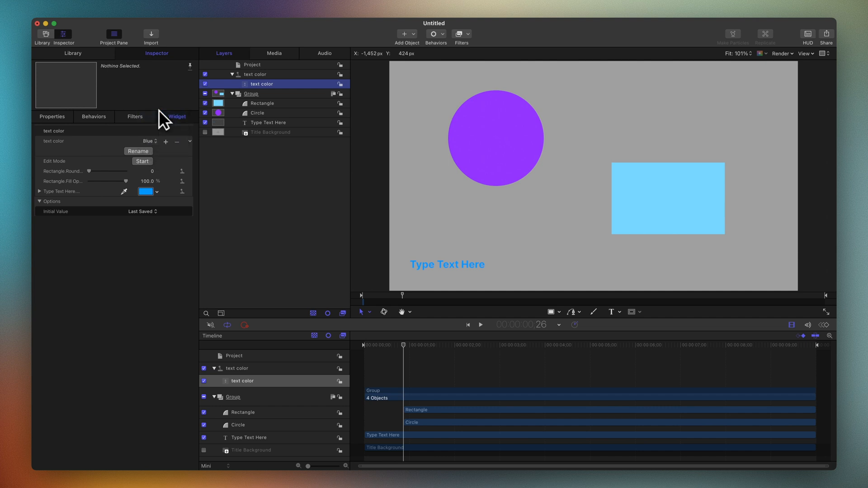
{"action": "left_click", "coordinate": [153, 141]}
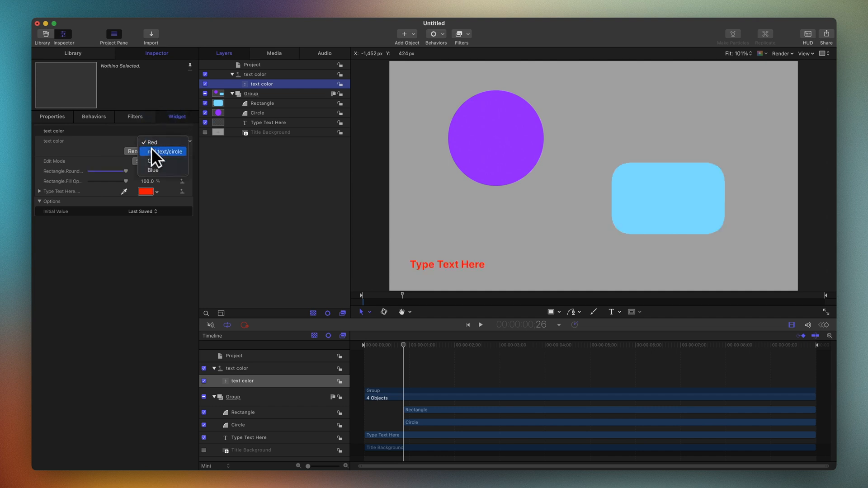
{"action": "left_click", "coordinate": [158, 162]}
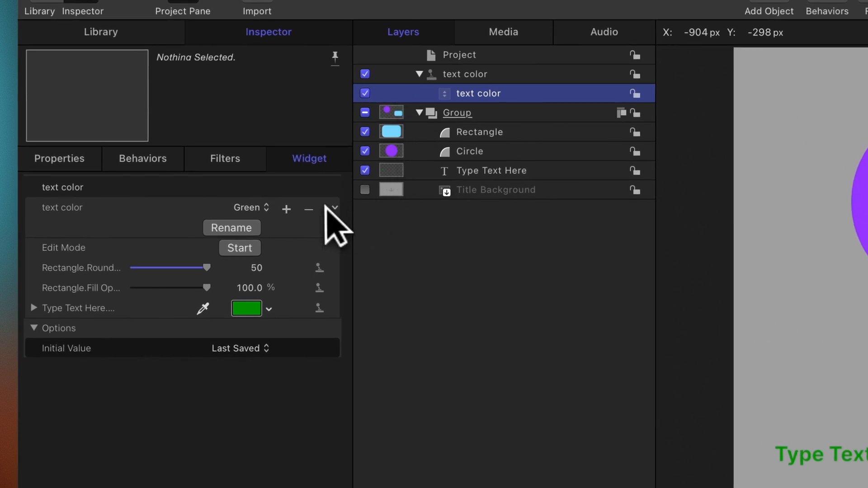
Publish the text color widget and rename its entry in the project's published parameters as "Text Color".
{"action": "left_click", "coordinate": [335, 209]}
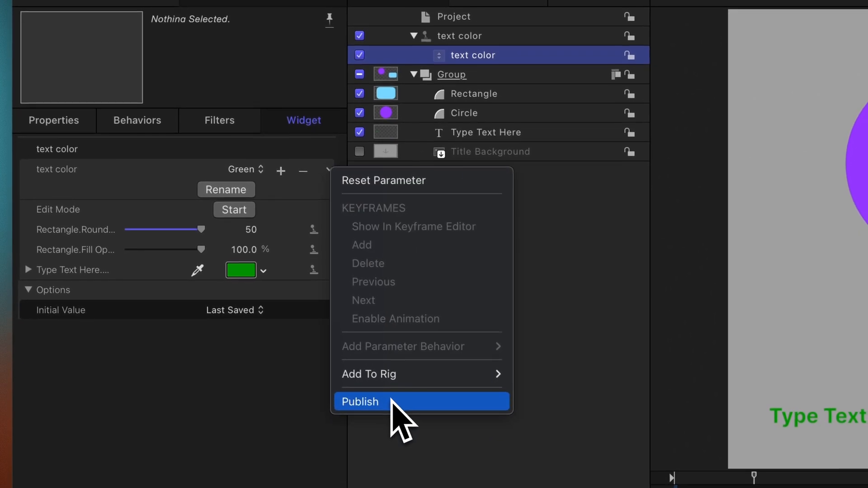
{"action": "left_click", "coordinate": [391, 402]}
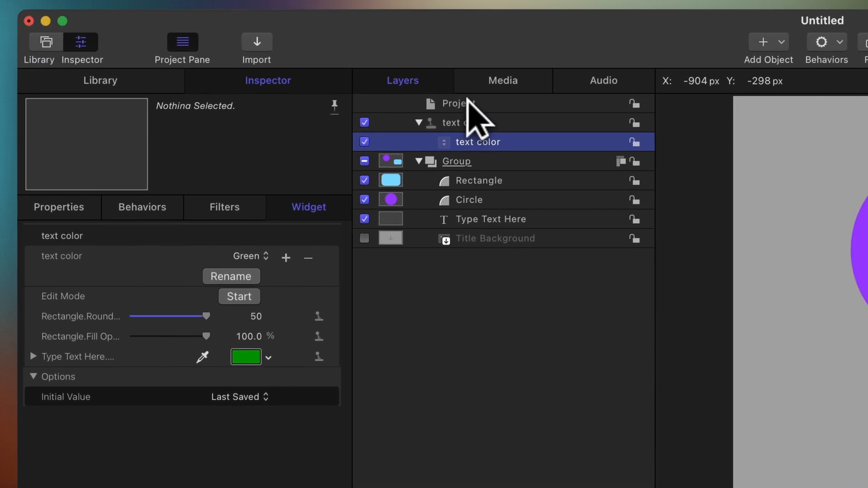
{"action": "left_click", "coordinate": [466, 39]}
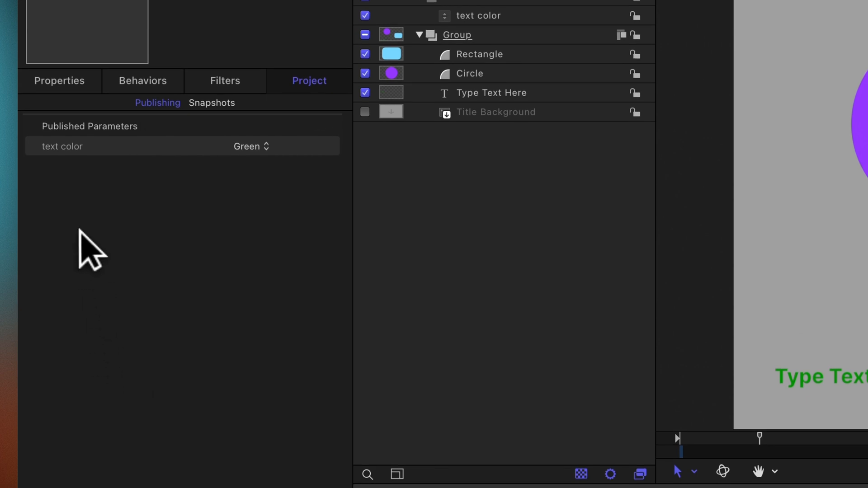
{"action": "double_click", "coordinate": [67, 144]}
{"action": "type", "text": "Text Color"}
{"action": "key", "text": "Return"}
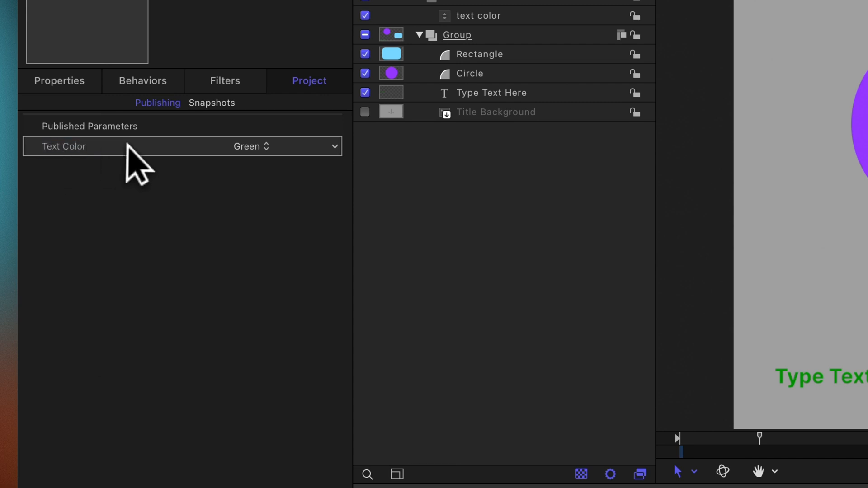
Switch the published Text Color parameter to "red text/circle" and reveal its original parameter.
{"action": "left_click", "coordinate": [264, 147]}
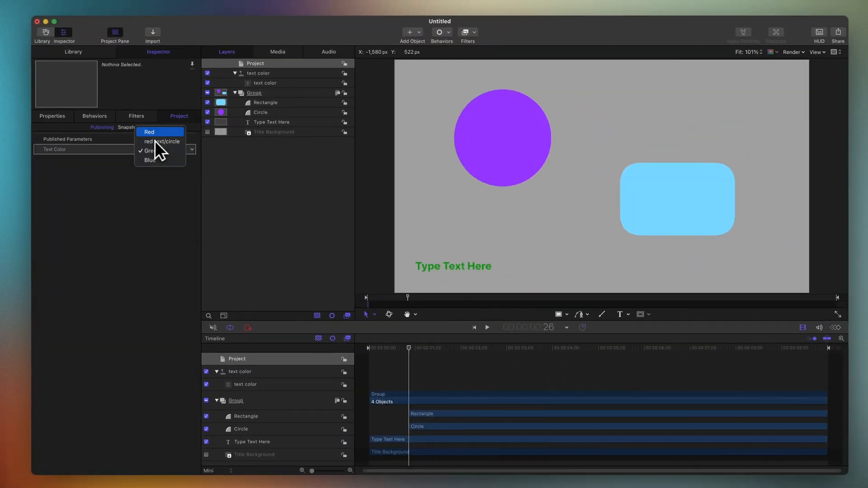
{"action": "left_click", "coordinate": [155, 142]}
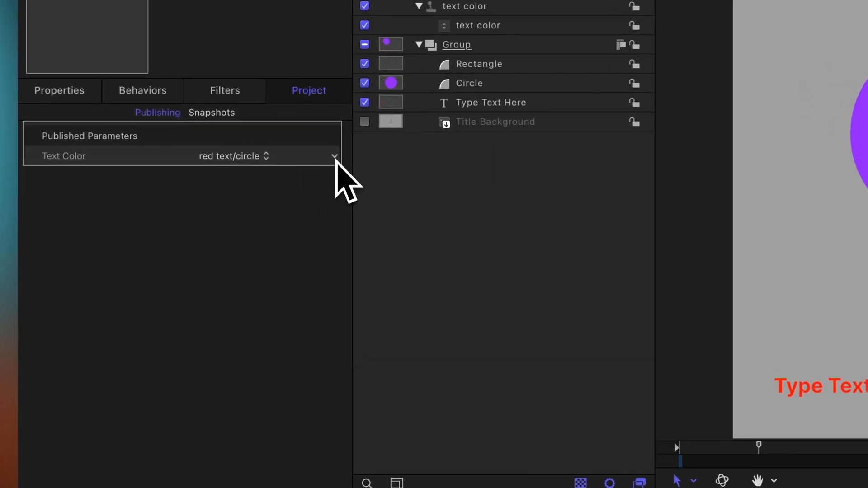
{"action": "left_click", "coordinate": [334, 156]}
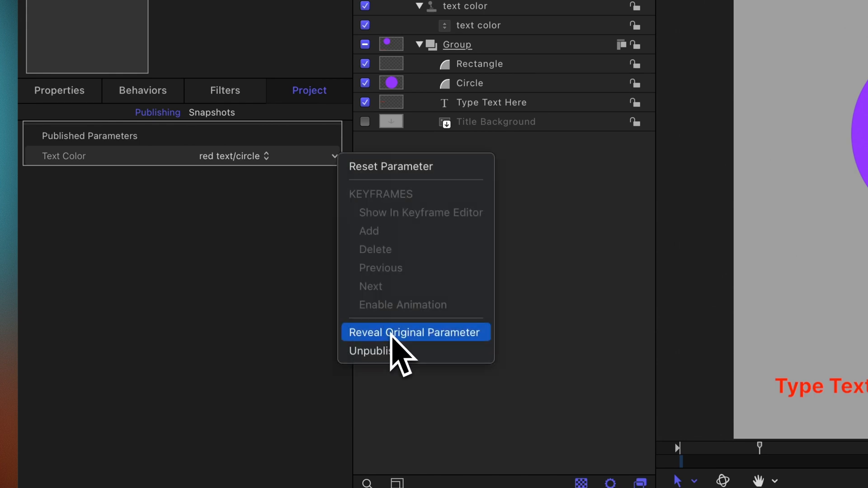
{"action": "left_click", "coordinate": [392, 333]}
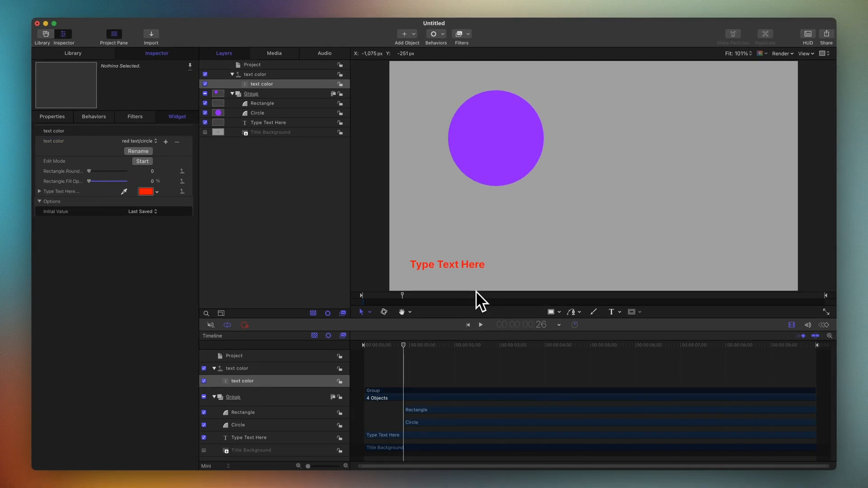
Save and publish the project as a Final Cut Pro title template named "Simple dropdown" in the "Motion with James" category.
{"action": "key", "text": "cmd+s"}
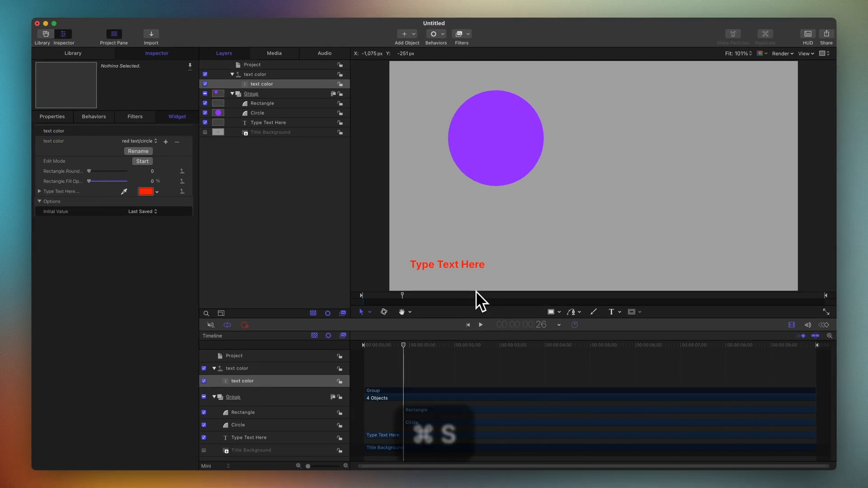
{"action": "type", "text": "Simple dropdown"}
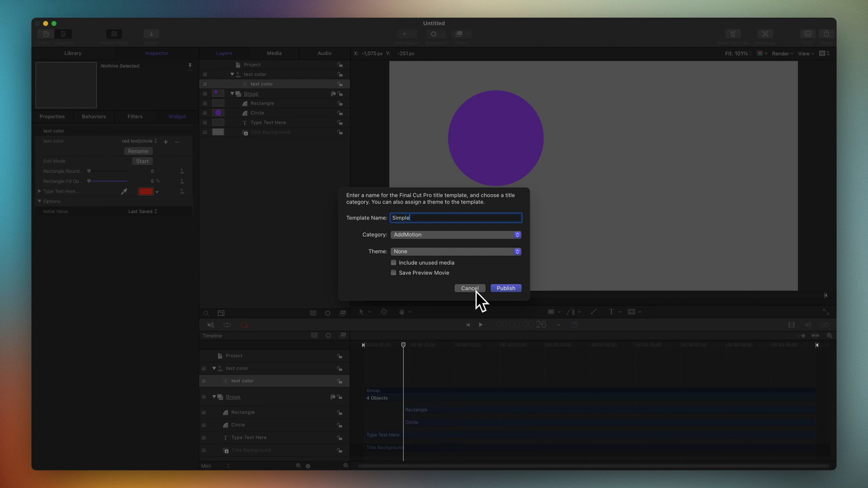
{"action": "left_click", "coordinate": [504, 239]}
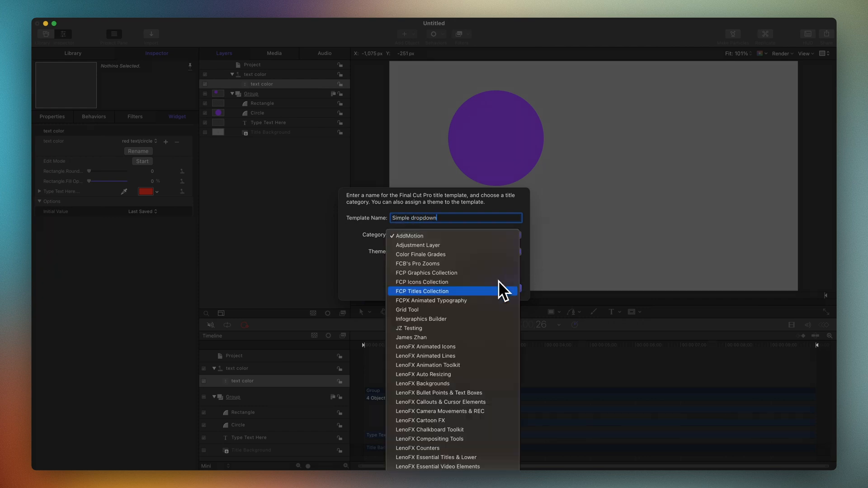
{"action": "scroll", "coordinate": [498, 296], "scroll_direction": "down", "scroll_amount": 10}
{"action": "left_click", "coordinate": [538, 204]}
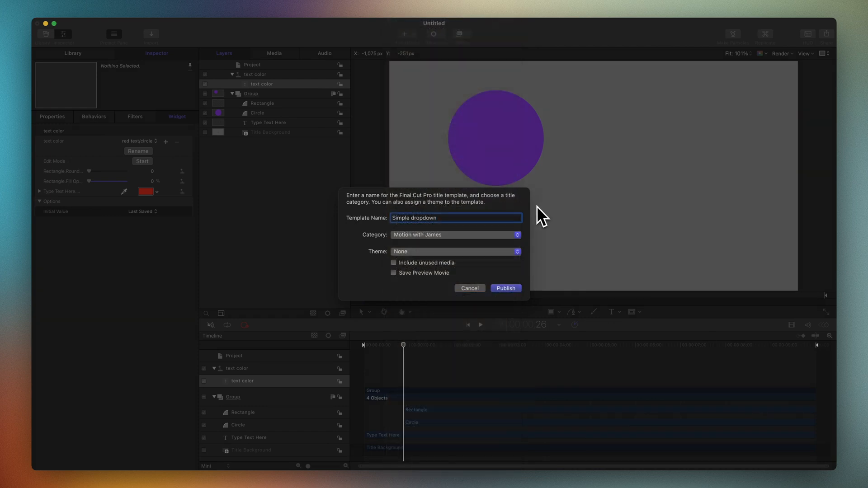
{"action": "left_click", "coordinate": [503, 291]}
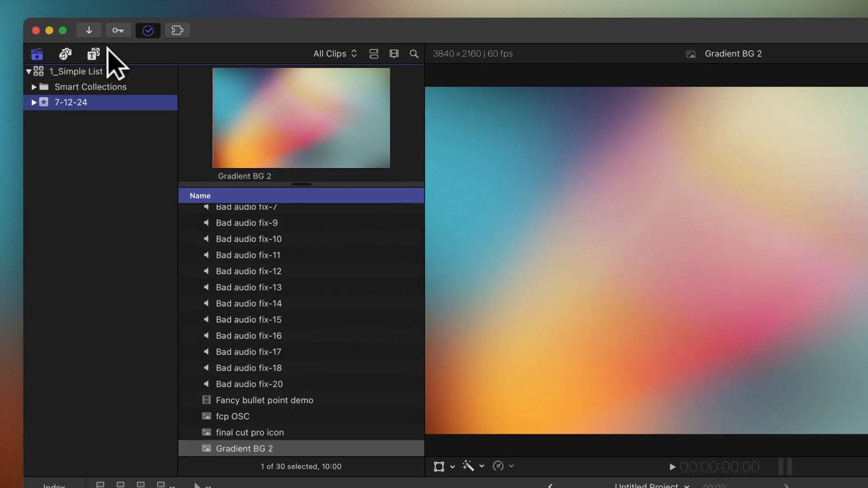
In Final Cut Pro, add the Simple dropdown title from the Motion with James category to the timeline and show its settings.
{"action": "left_click", "coordinate": [75, 40]}
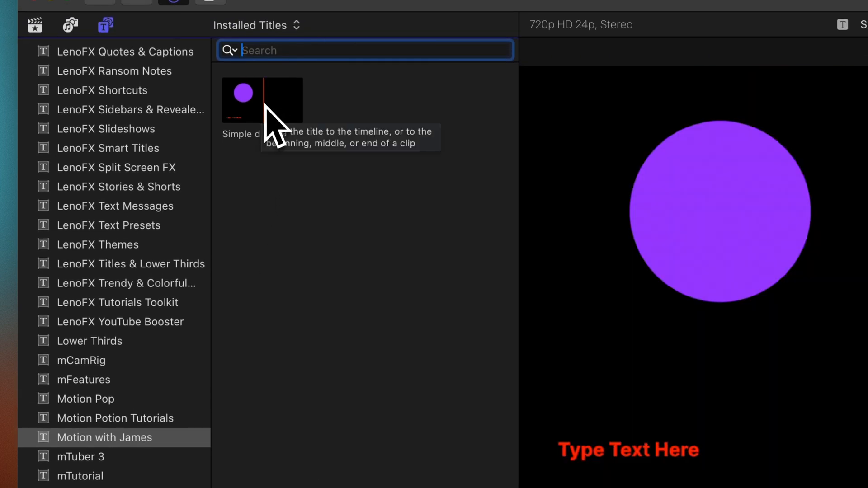
{"action": "left_click_drag", "start_coordinate": [271, 113], "coordinate": [82, 407]}
{"action": "key", "text": "super+4"}
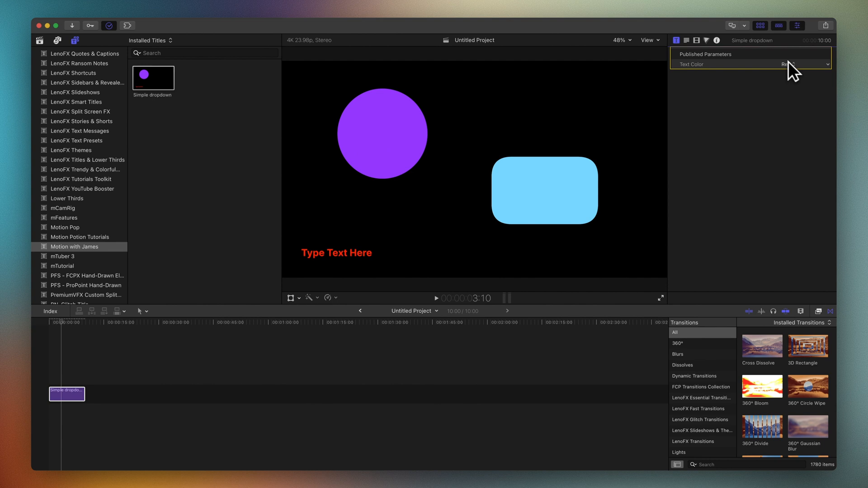
Test the title's Text Color options by choosing Green, Blue and finally "red text/circle".
{"action": "left_click", "coordinate": [788, 63]}
{"action": "left_click", "coordinate": [788, 86]}
{"action": "left_click", "coordinate": [786, 63]}
{"action": "left_click", "coordinate": [786, 75]}
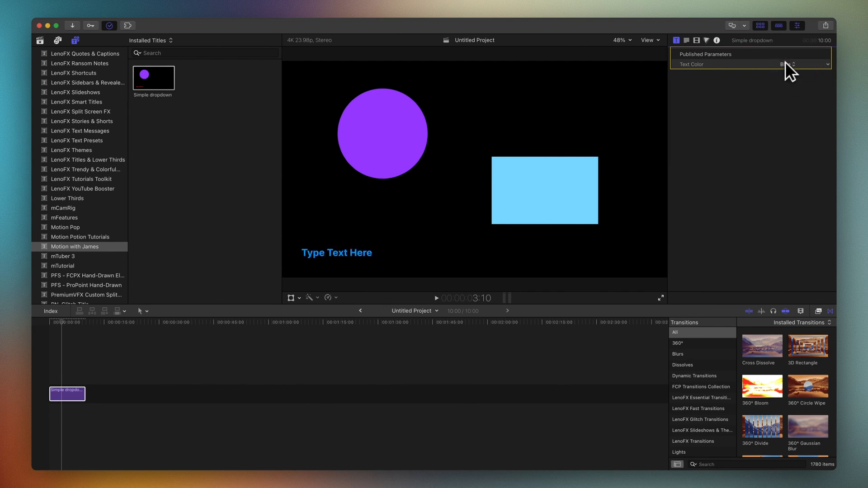
{"action": "left_click", "coordinate": [785, 61]}
{"action": "left_click", "coordinate": [791, 46]}
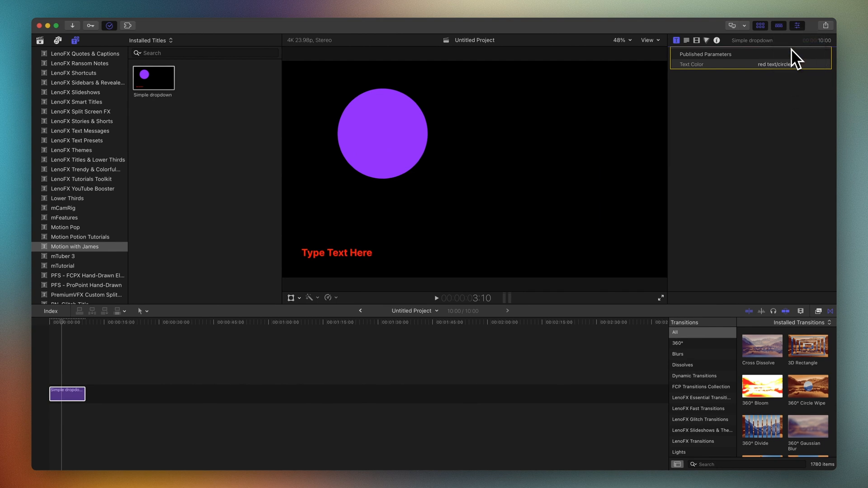